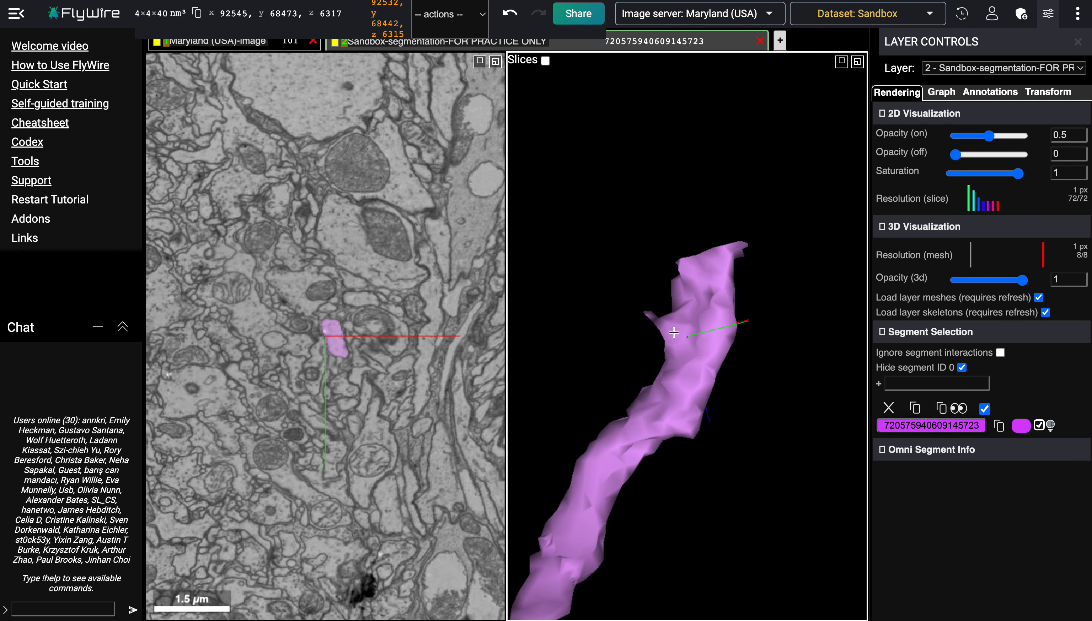
# Step: Rotate, zoom and recenter the 3D view to inspect the magenta neuron fragment's mesh along its length
pyautogui.moveTo(694, 287); pyautogui.dragTo(752, 287)
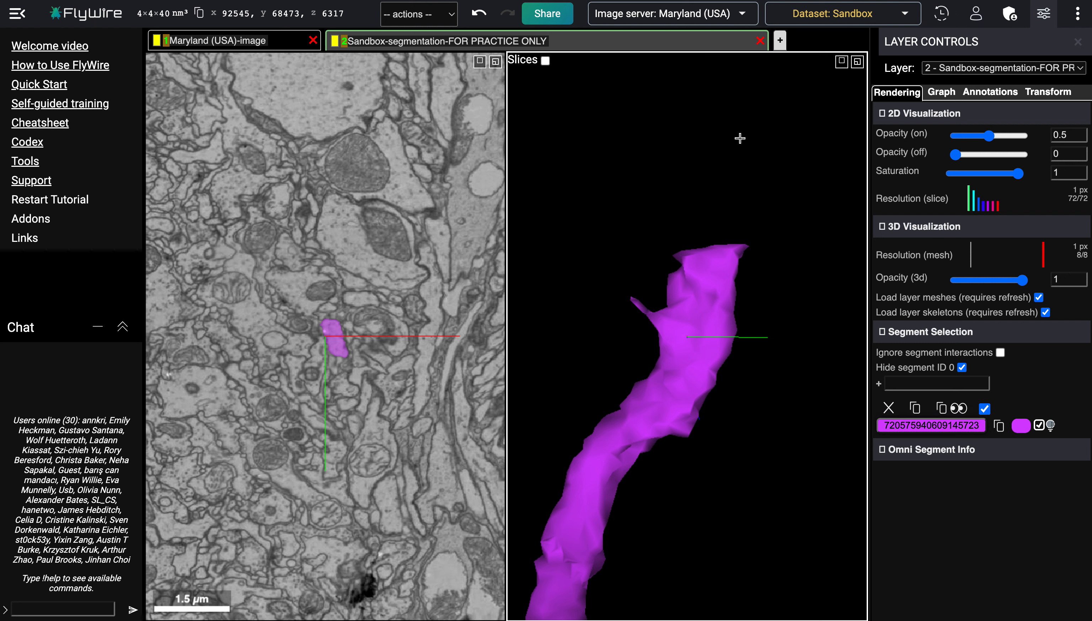
pyautogui.moveTo(750, 247); pyautogui.dragTo(778, 224)
pyautogui.keyDown('ctrl'); pyautogui.scroll(5, 779, 224); pyautogui.keyUp('ctrl')
pyautogui.rightClick(703, 185)
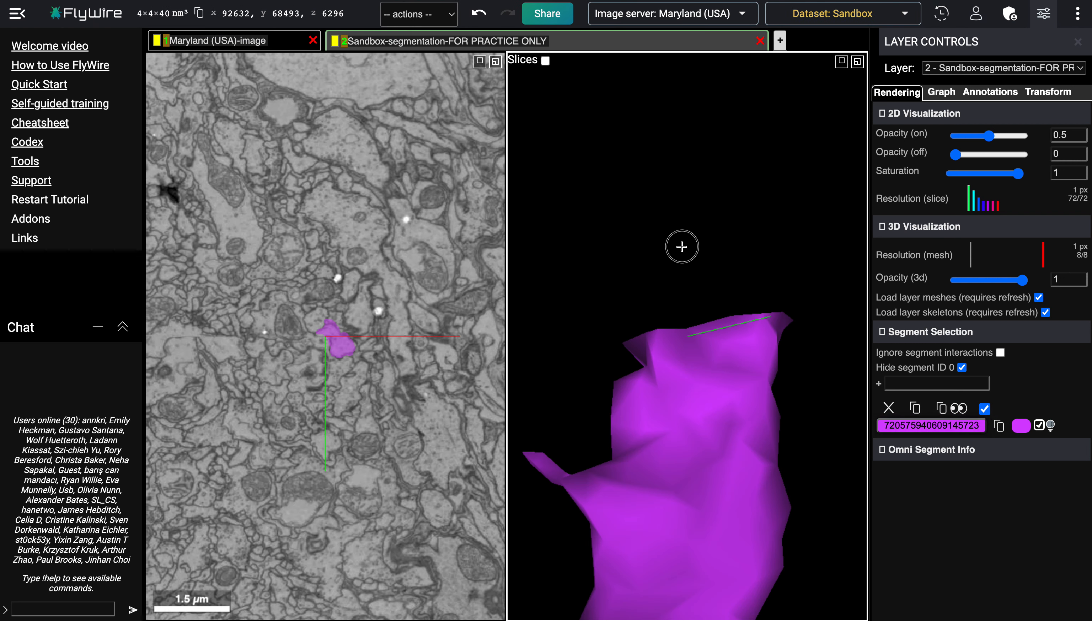
pyautogui.moveTo(682, 246)
pyautogui.mouseDown()
pyautogui.moveTo(639, 360)
pyautogui.moveTo(630, 199)
pyautogui.moveTo(609, 277)
pyautogui.mouseUp()
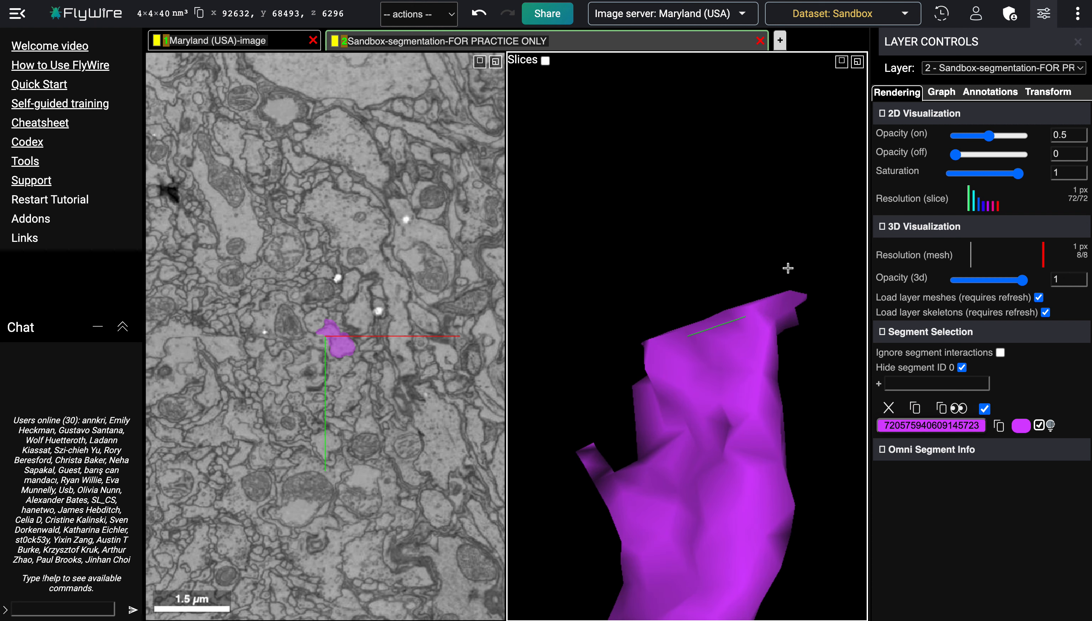
pyautogui.moveTo(700, 439); pyautogui.dragTo(719, 389)
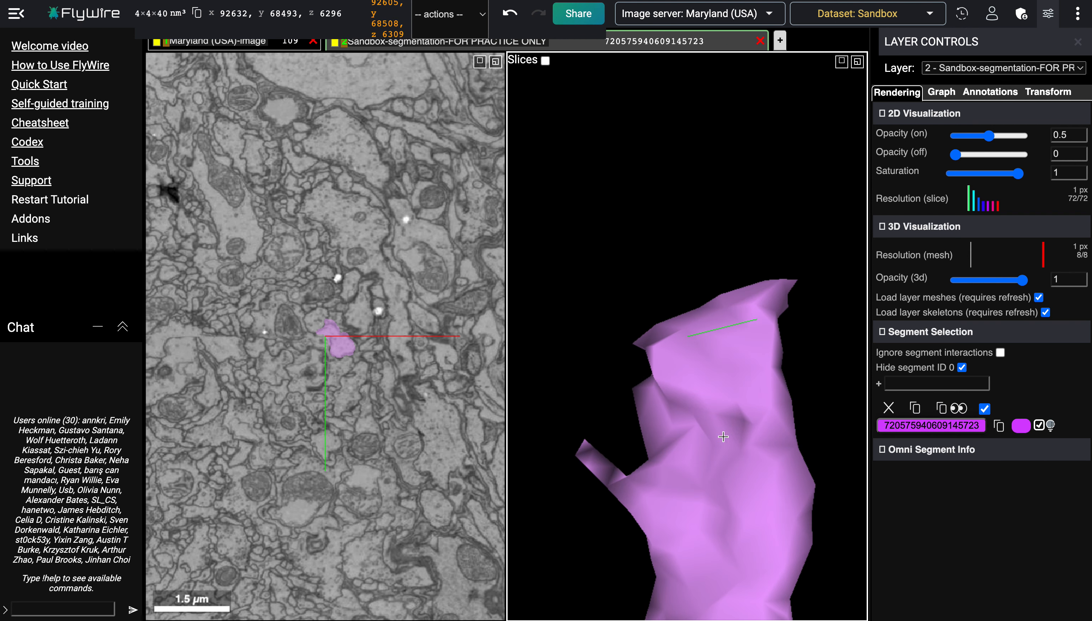
pyautogui.keyDown('ctrl'); pyautogui.scroll(-8, 699, 525); pyautogui.keyUp('ctrl')
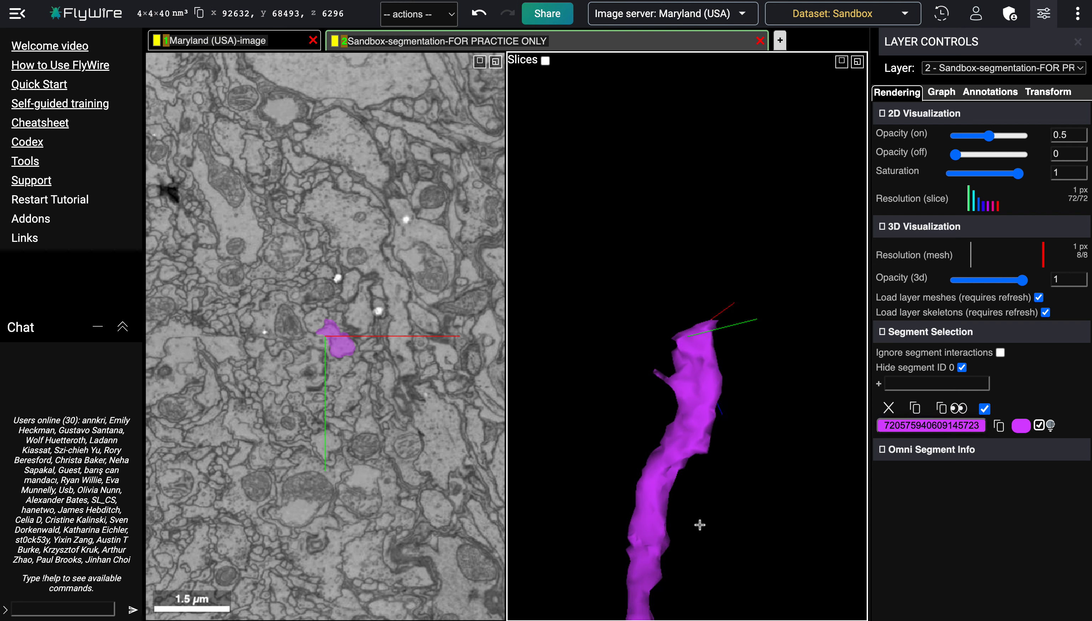
pyautogui.rightClick(667, 443)
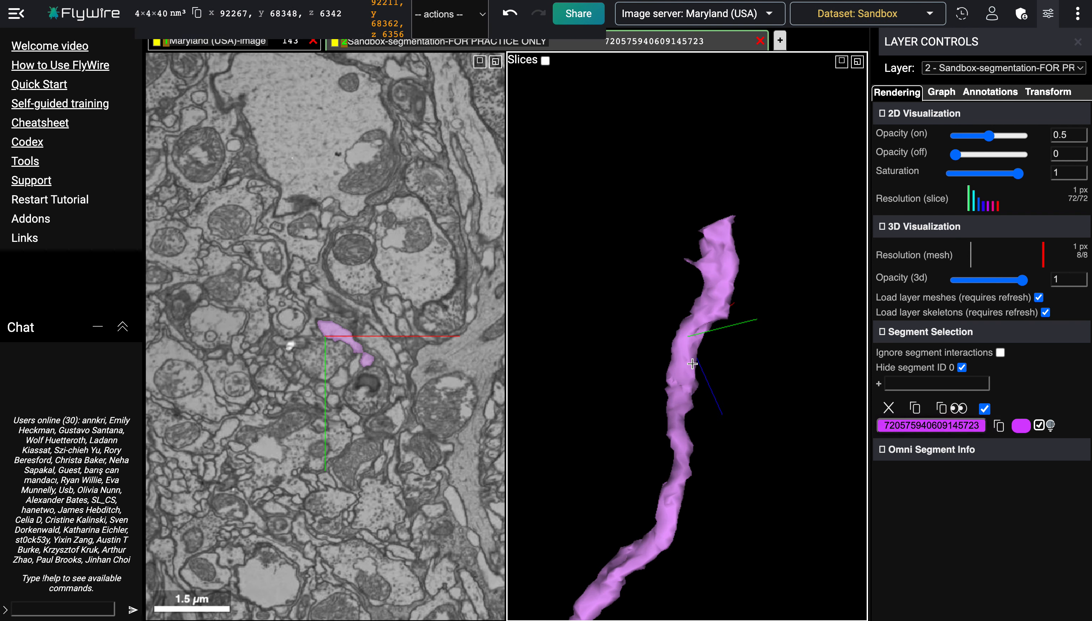
pyautogui.rightClick(688, 342)
pyautogui.moveTo(726, 312); pyautogui.dragTo(774, 363)
pyautogui.rightClick(718, 322)
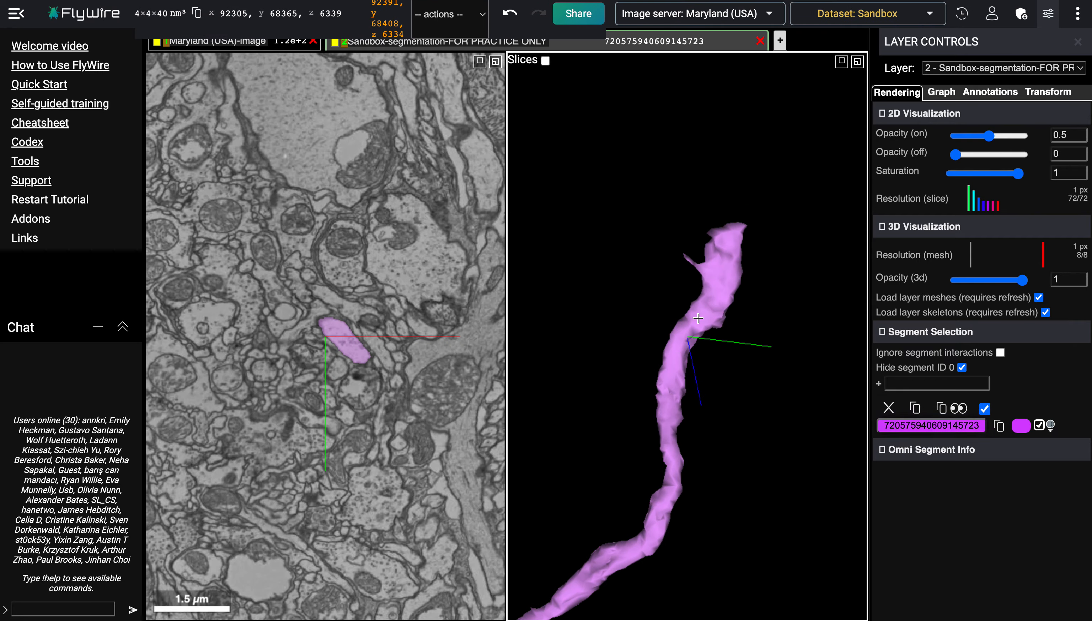
# Step: Scroll back and forth through the EM slices to follow the magenta segment's cross-section through neighbouring sections
pyautogui.scroll(20, 376, 466)
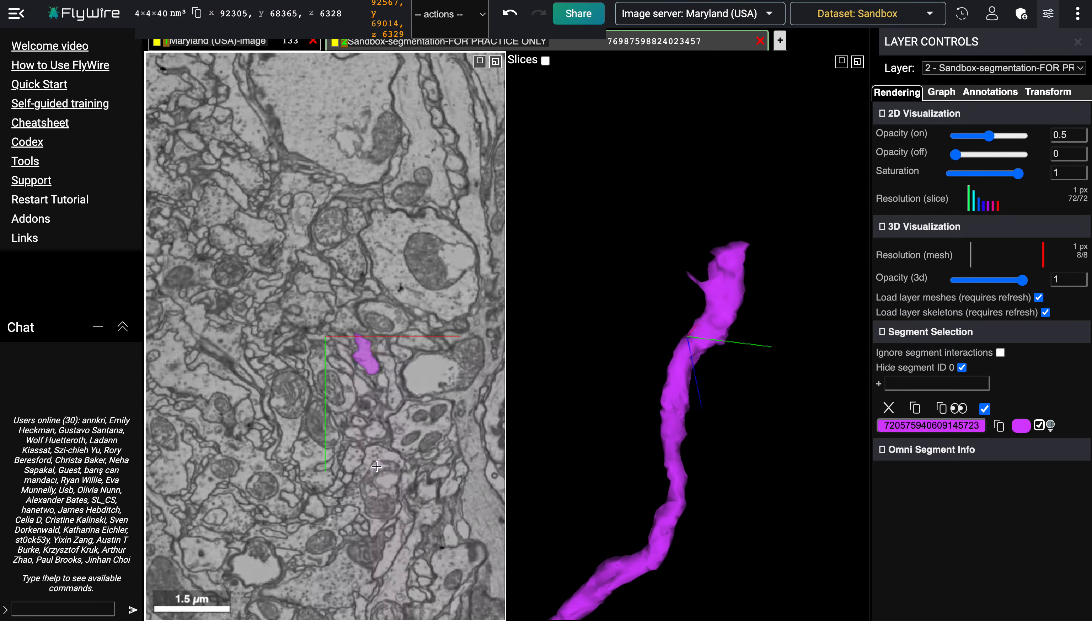
pyautogui.scroll(-20, 376, 466)
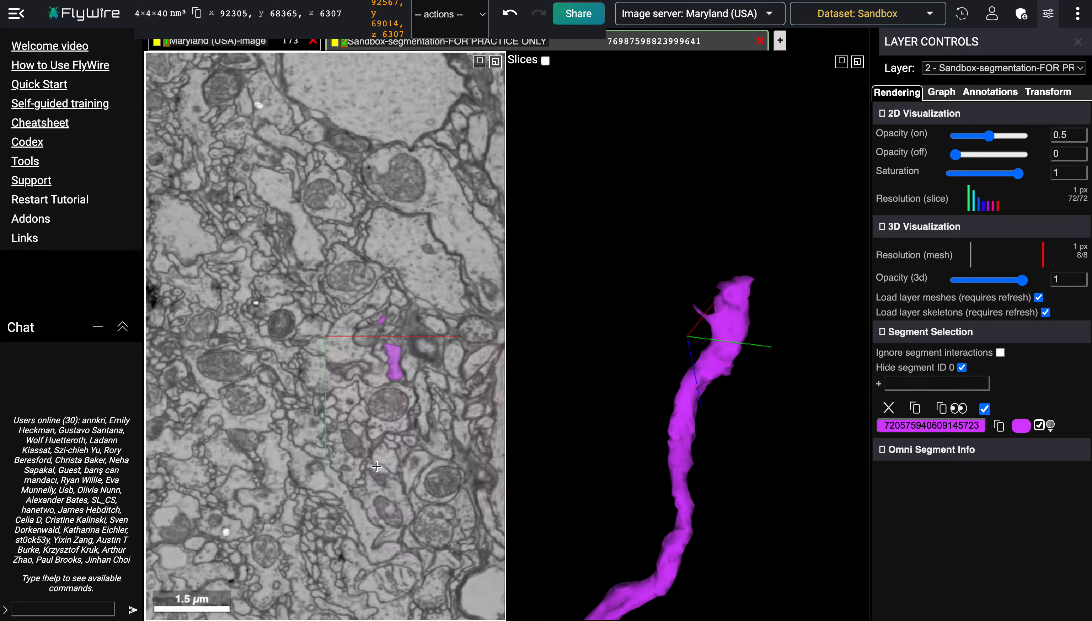
pyautogui.scroll(12, 377, 466)
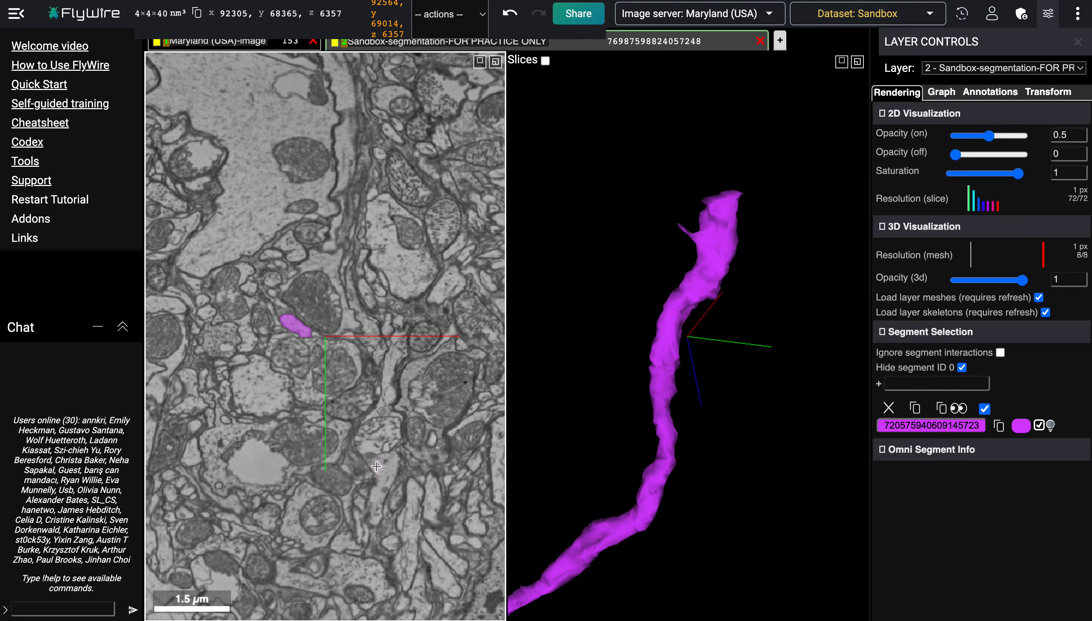
pyautogui.scroll(20, 377, 467)
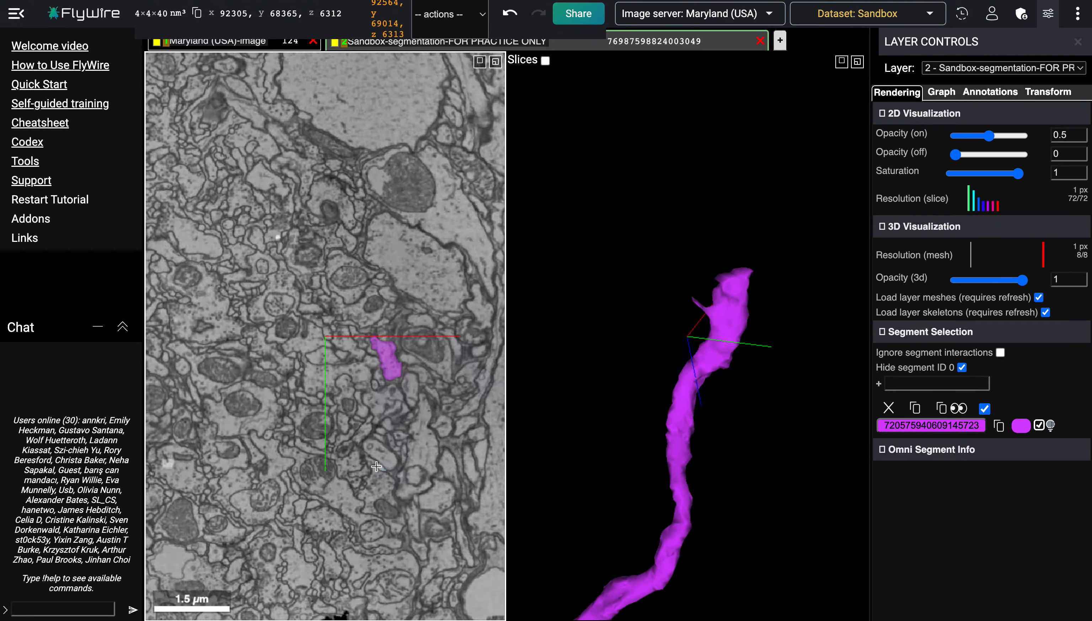
pyautogui.scroll(11, 377, 466)
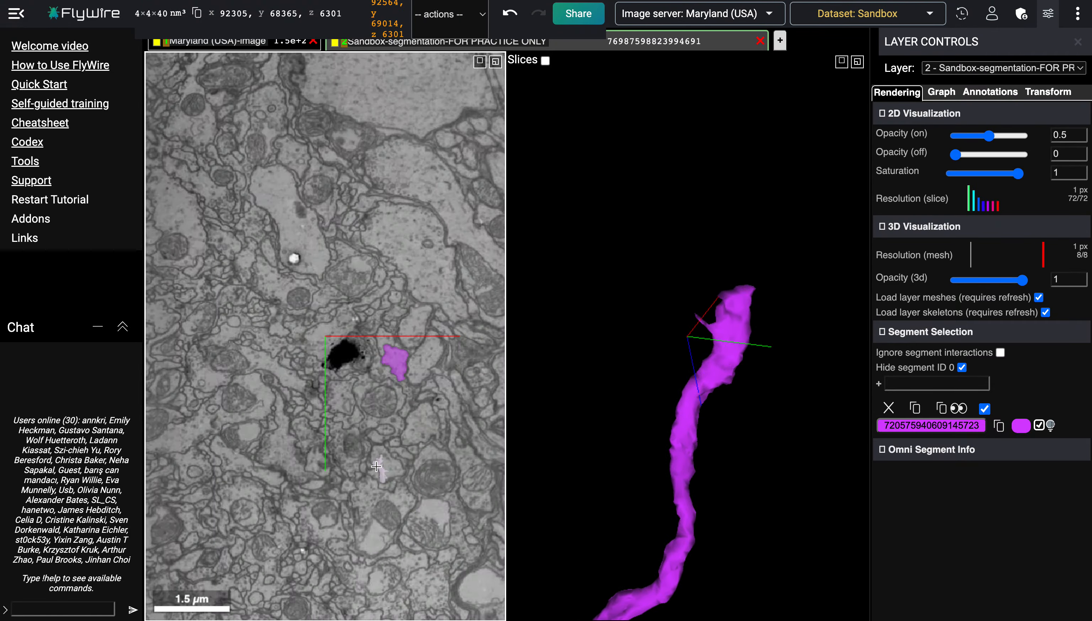
pyautogui.scroll(-16, 376, 466)
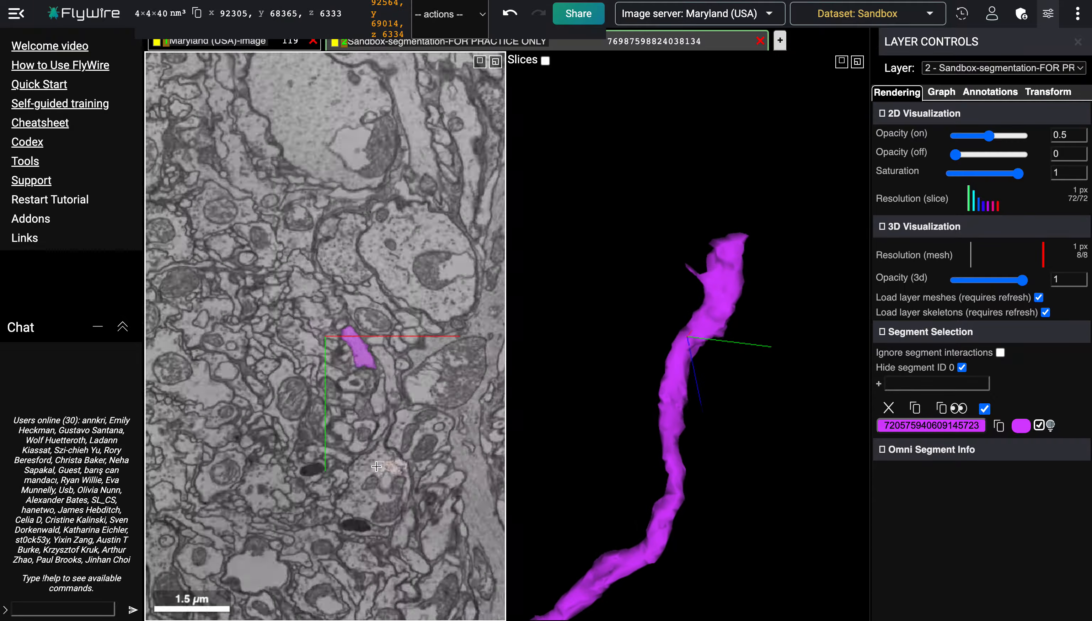
pyautogui.scroll(17, 376, 466)
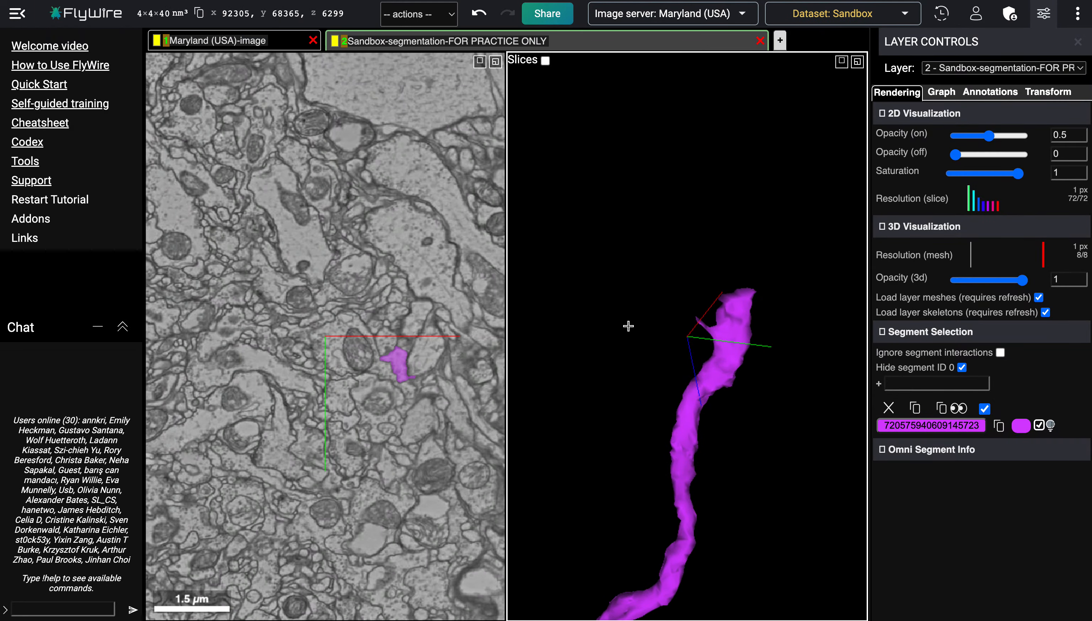
pyautogui.scroll(-6, 462, 402)
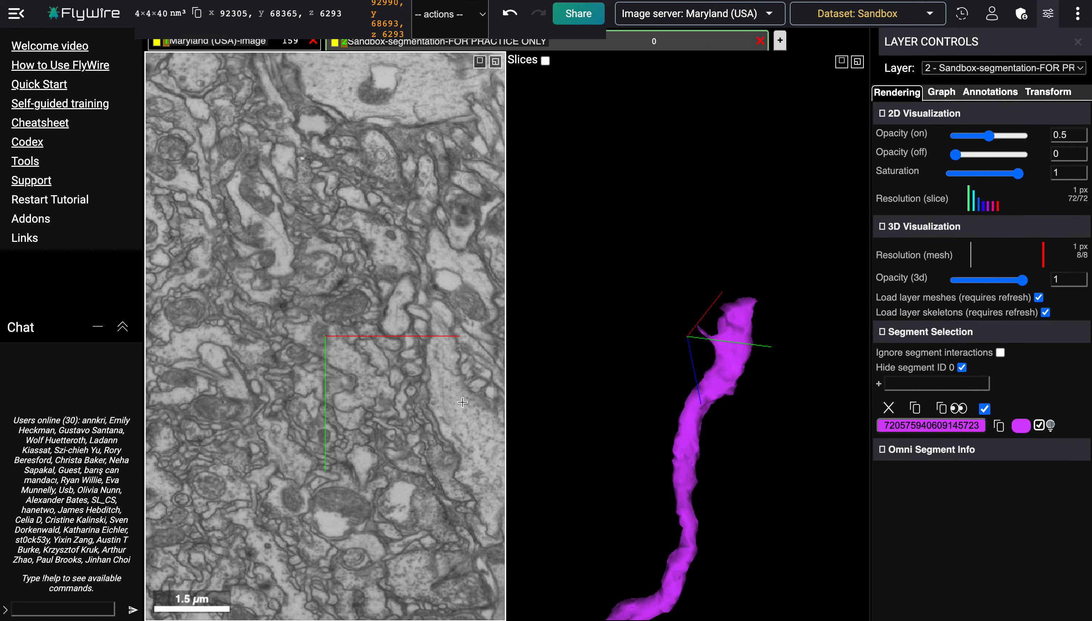
pyautogui.scroll(4, 463, 402)
pyautogui.scroll(-1, 463, 402)
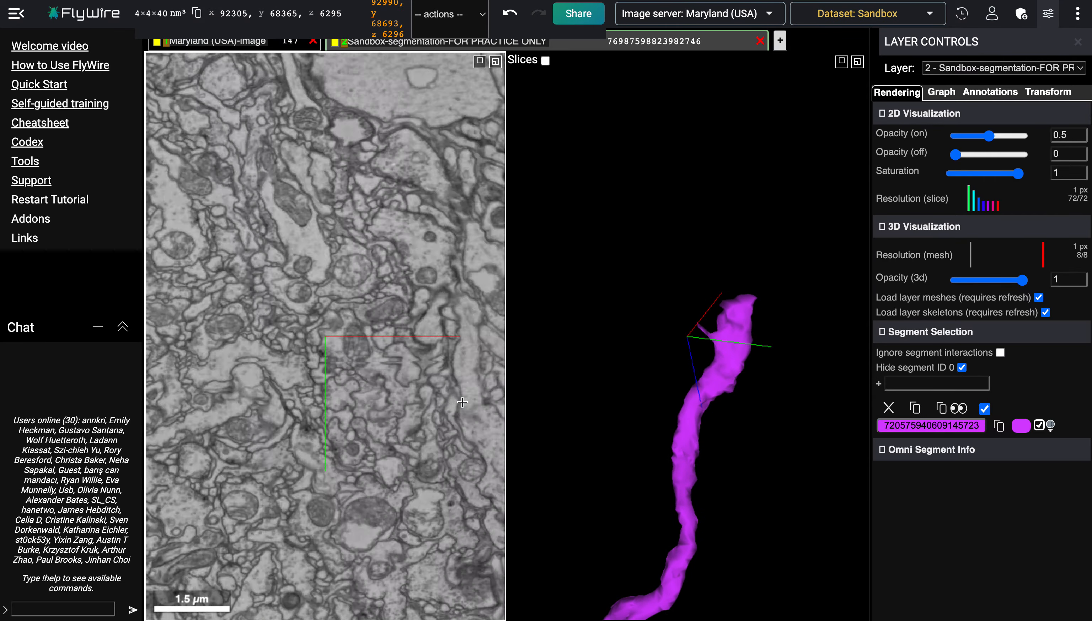
pyautogui.scroll(13, 462, 402)
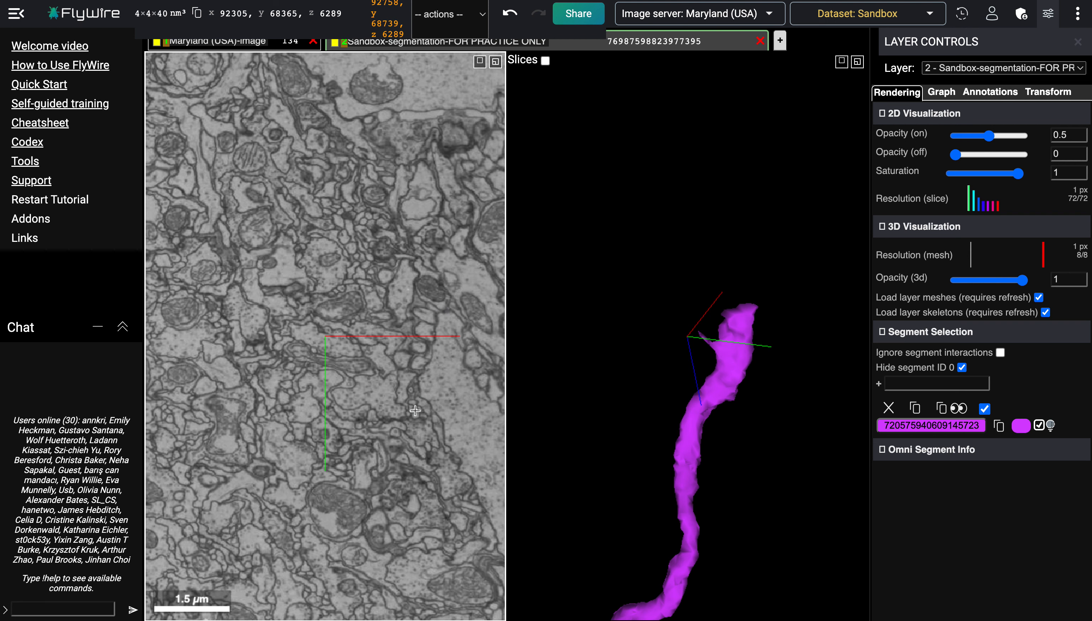
pyautogui.scroll(-1, 415, 410)
pyautogui.scroll(-7, 415, 410)
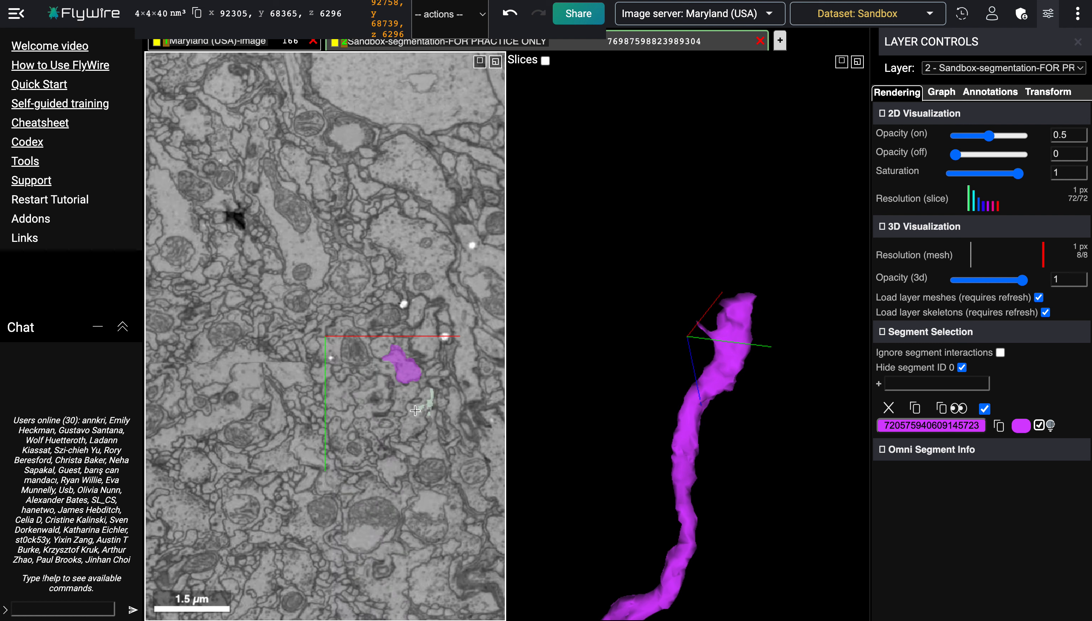
pyautogui.scroll(-6, 415, 410)
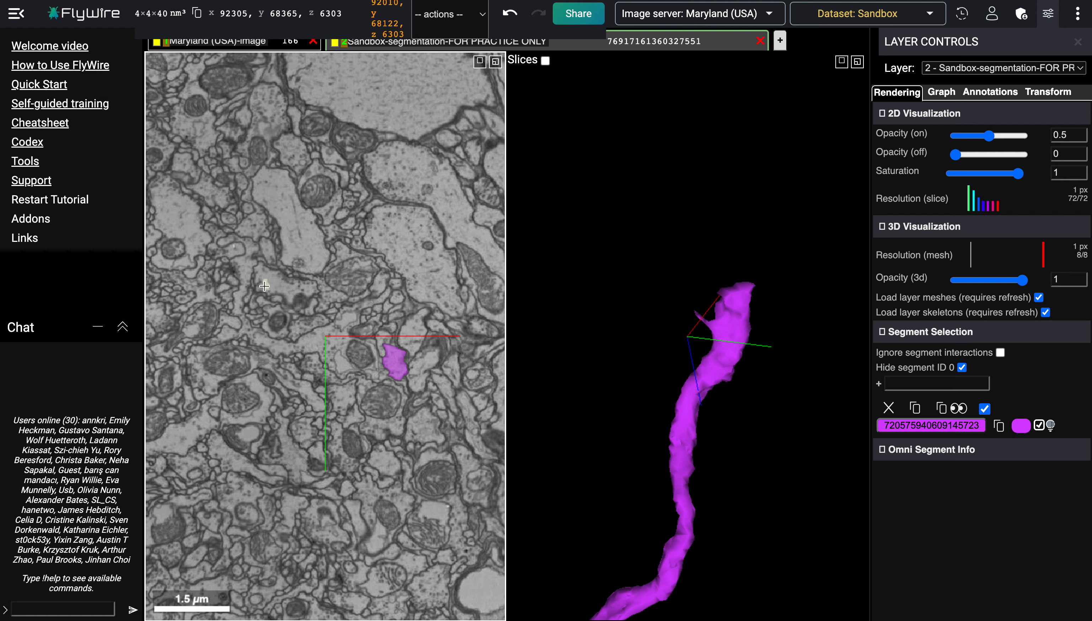
pyautogui.scroll(3, 264, 286)
pyautogui.scroll(-19, 264, 286)
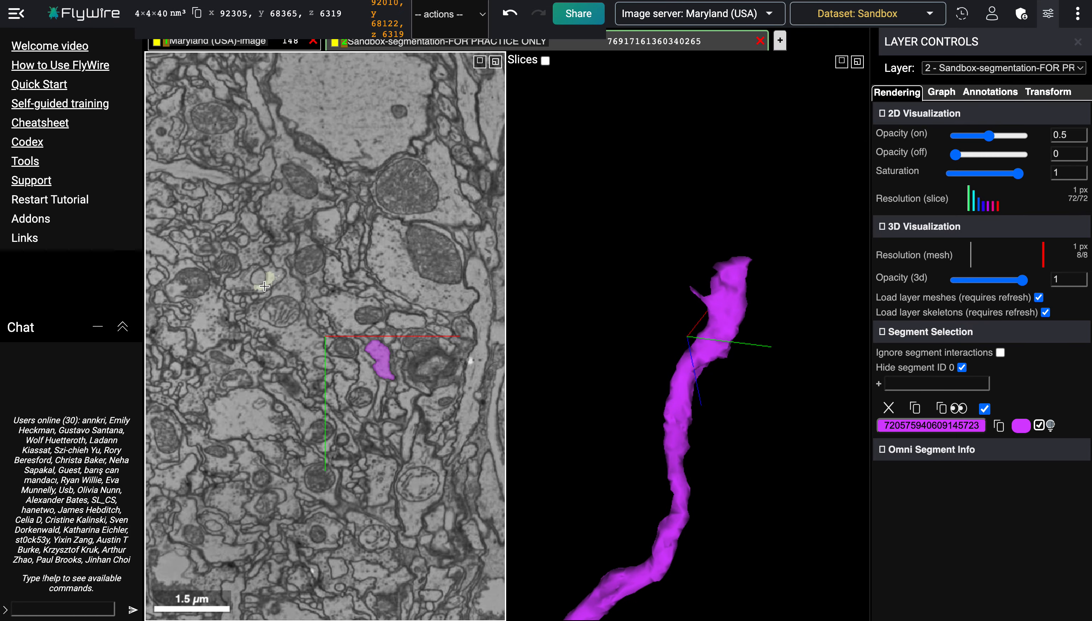
pyautogui.scroll(13, 264, 286)
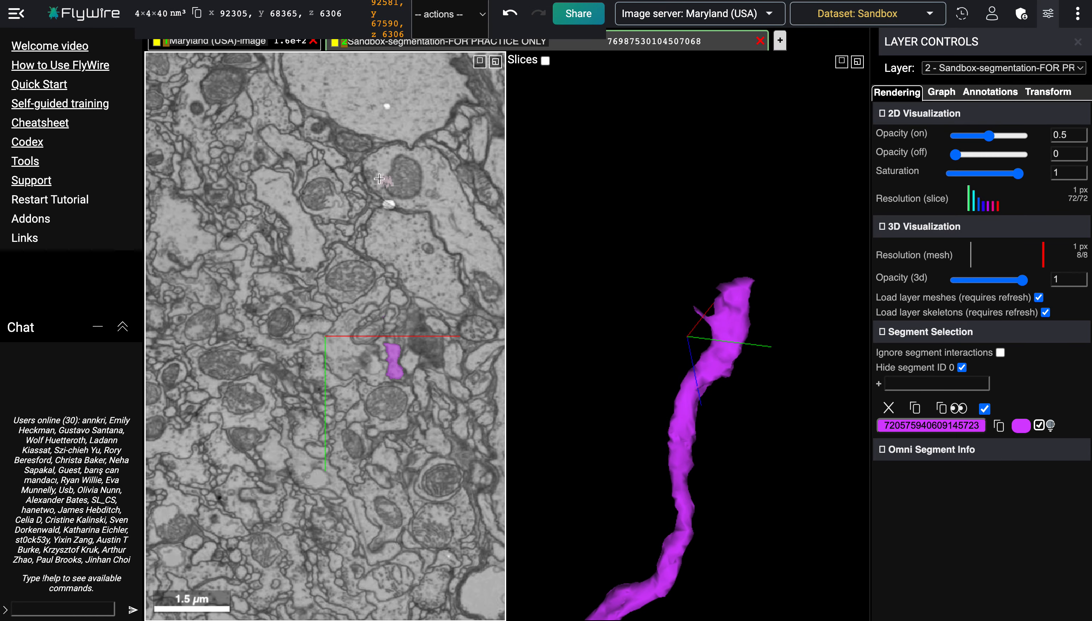
pyautogui.scroll(12, 359, 432)
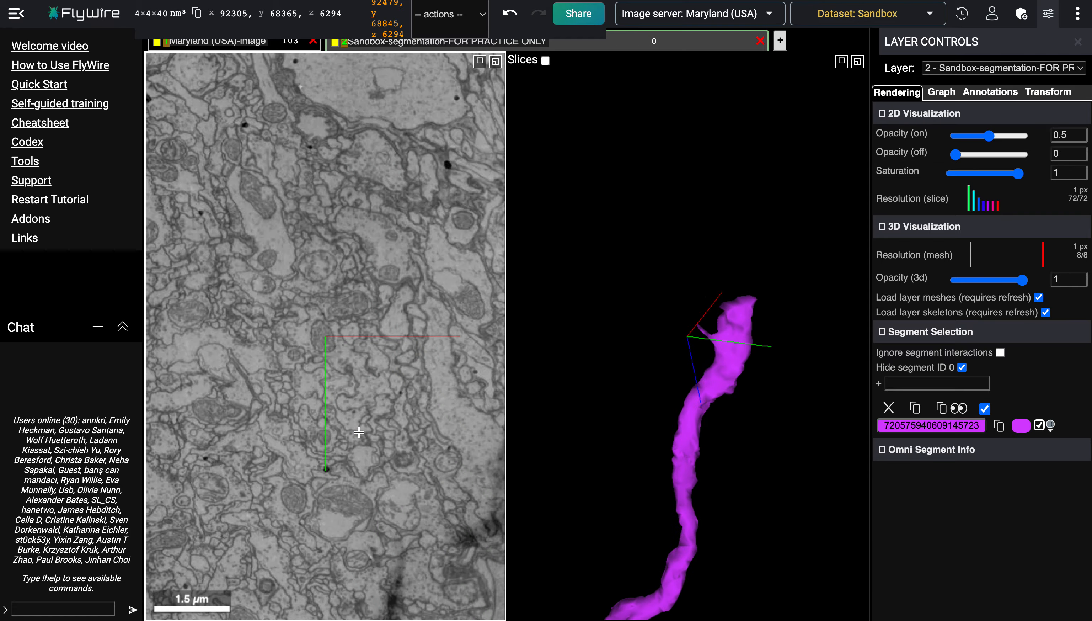
pyautogui.scroll(-12, 359, 432)
pyautogui.scroll(12, 359, 433)
pyautogui.scroll(-12, 359, 433)
pyautogui.scroll(15, 359, 432)
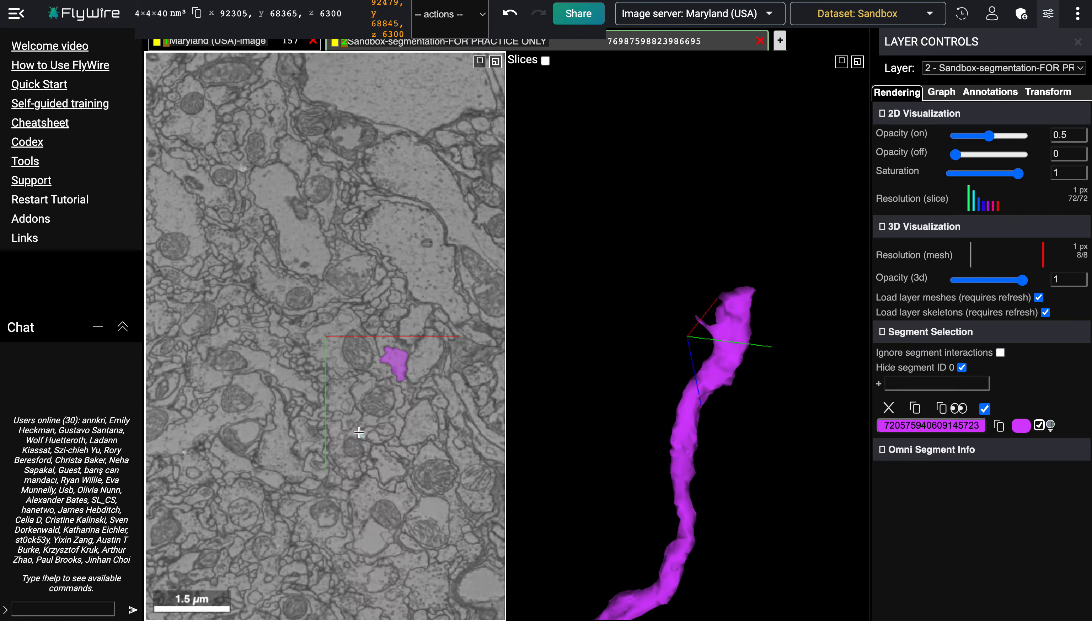
pyautogui.scroll(-8, 359, 433)
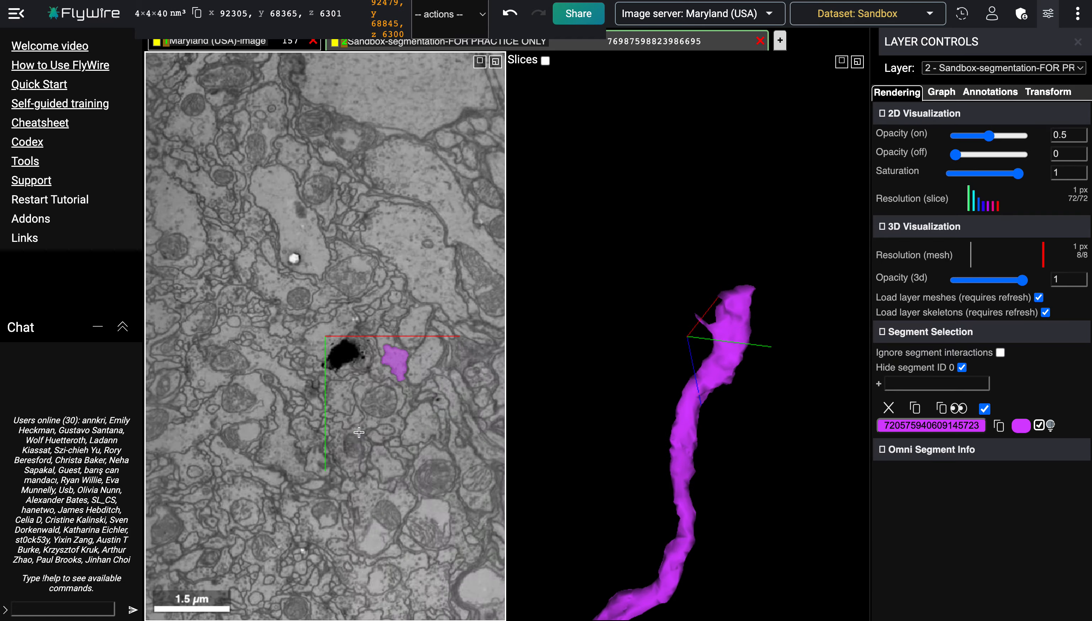
pyautogui.scroll(-2, 359, 432)
# Step: Add a new annotation layer and place a point annotation near the bright spot in the EM slice
pyautogui.click(780, 42)
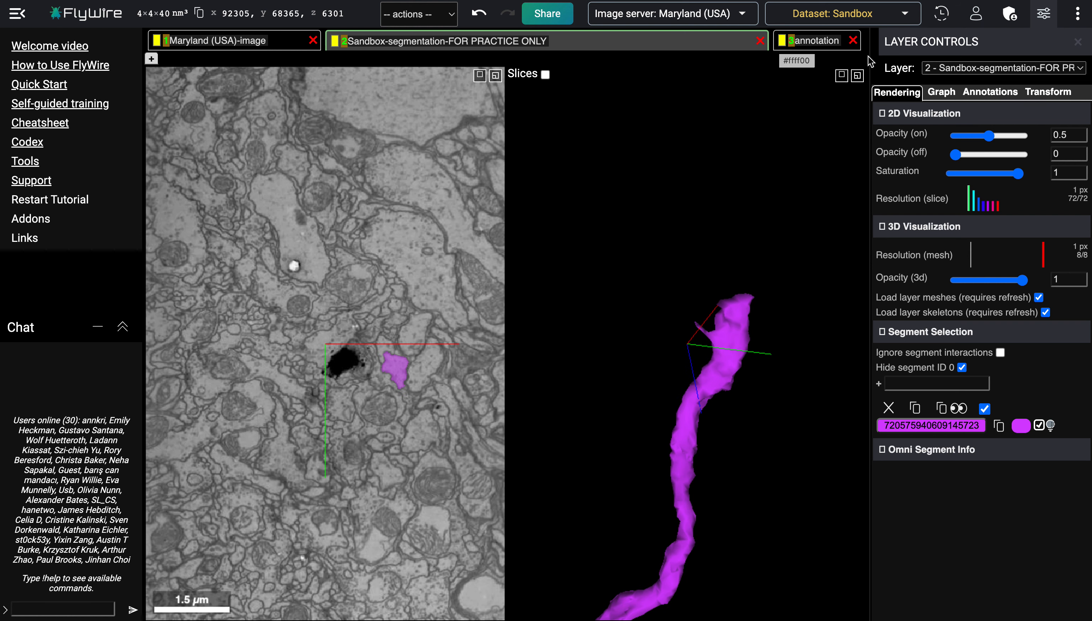
pyautogui.click(815, 42)
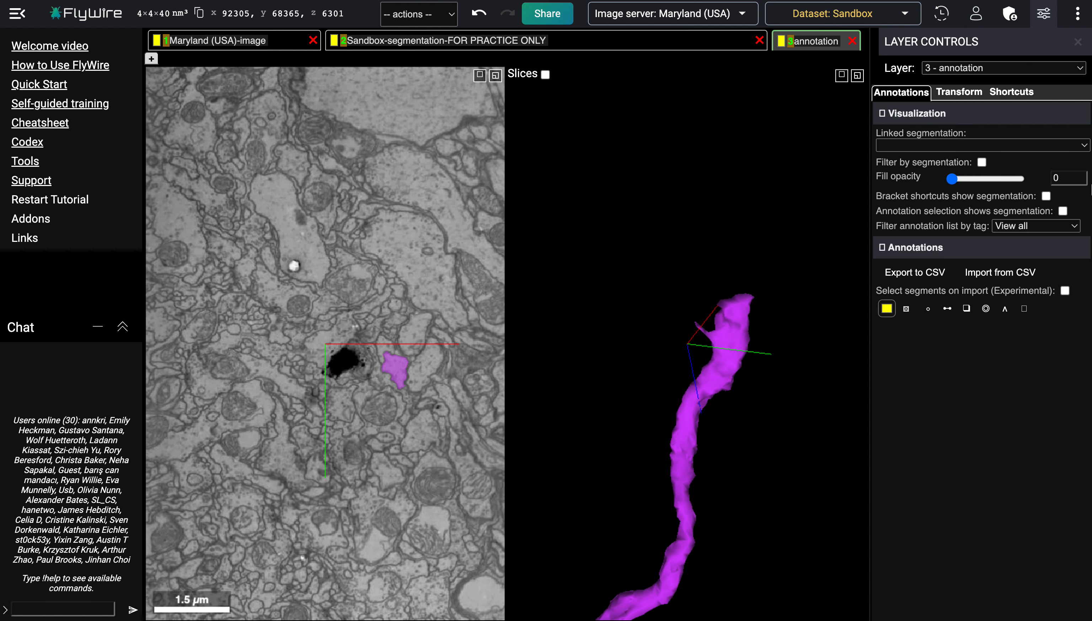
pyautogui.click(928, 309)
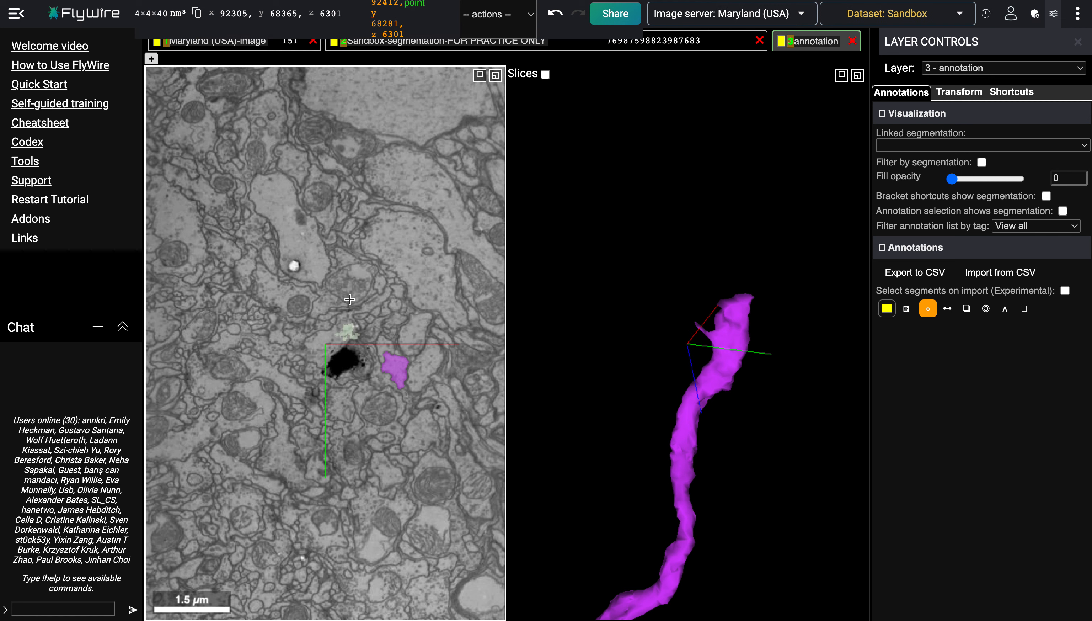
pyautogui.keyDown('ctrl'); pyautogui.click(313, 261); pyautogui.keyUp('ctrl')
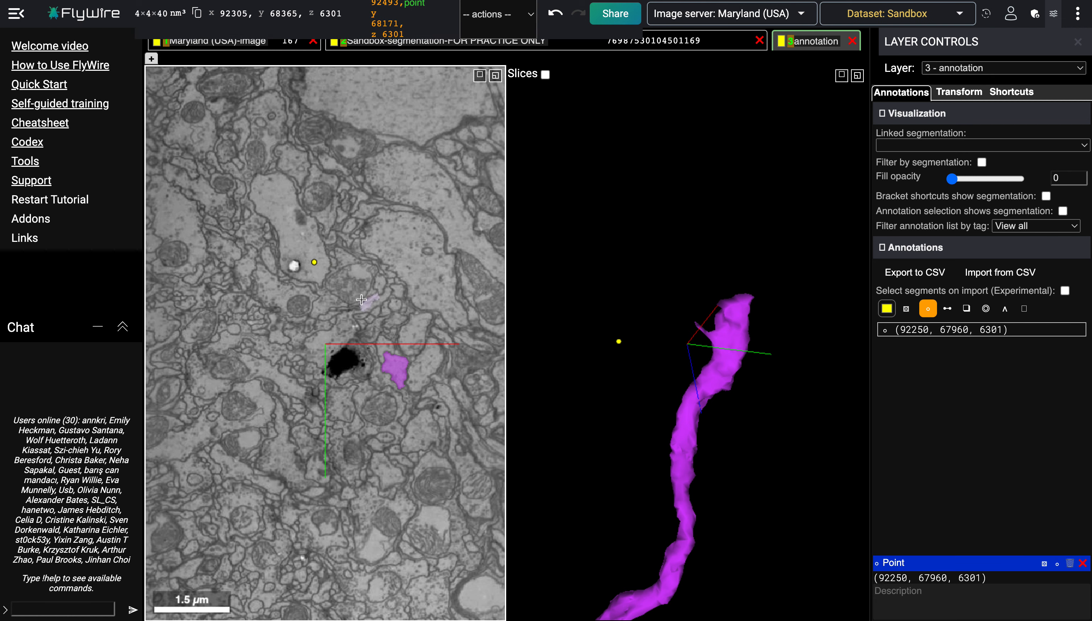
# Step: Scroll through the EM slices around the new point annotation to examine the surrounding tissue
pyautogui.scroll(2, 318, 265)
pyautogui.scroll(2, 319, 265)
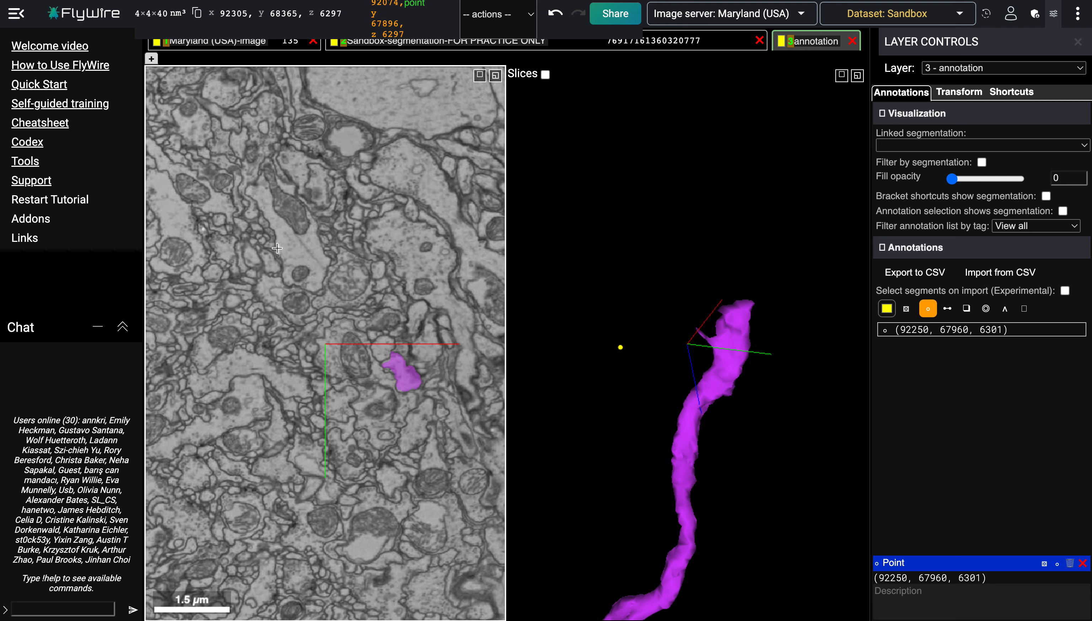
pyautogui.scroll(5, 277, 248)
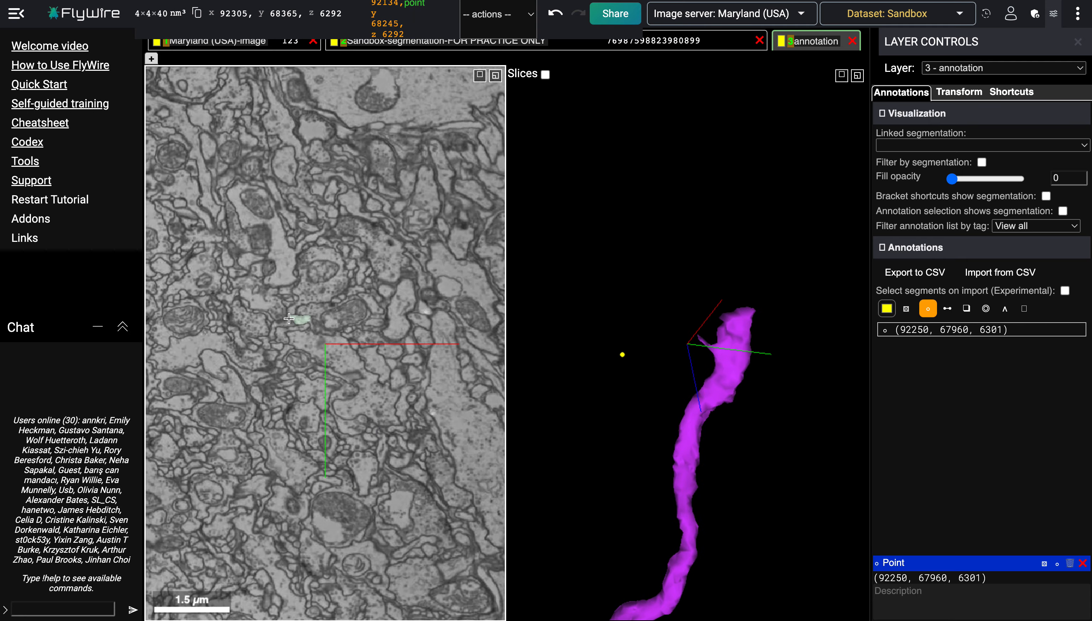
pyautogui.scroll(-11, 289, 319)
pyautogui.scroll(5, 289, 318)
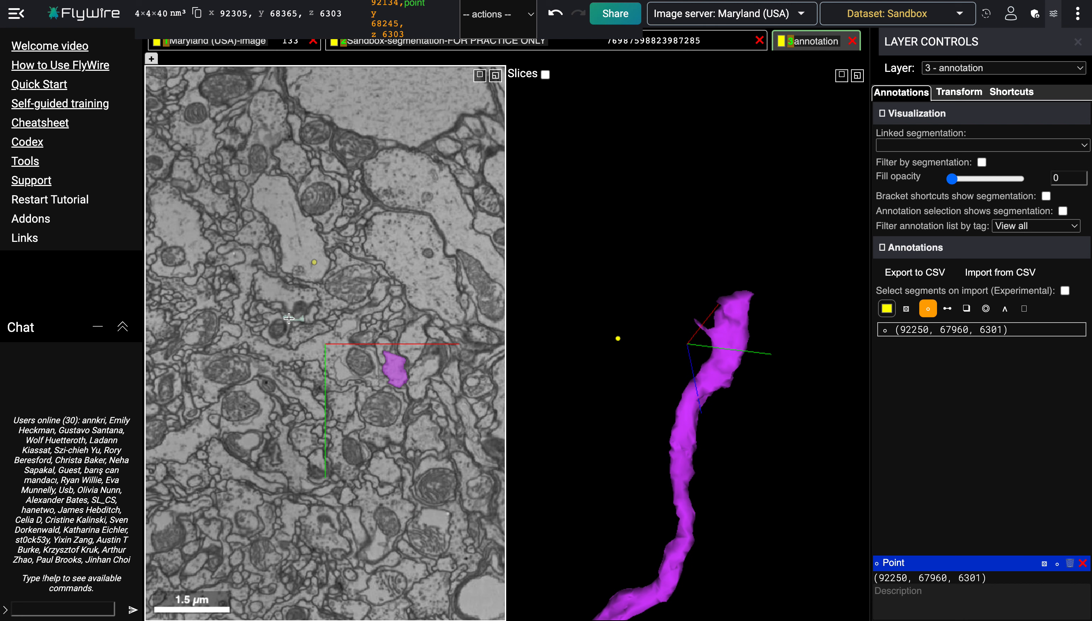
pyautogui.scroll(4, 289, 318)
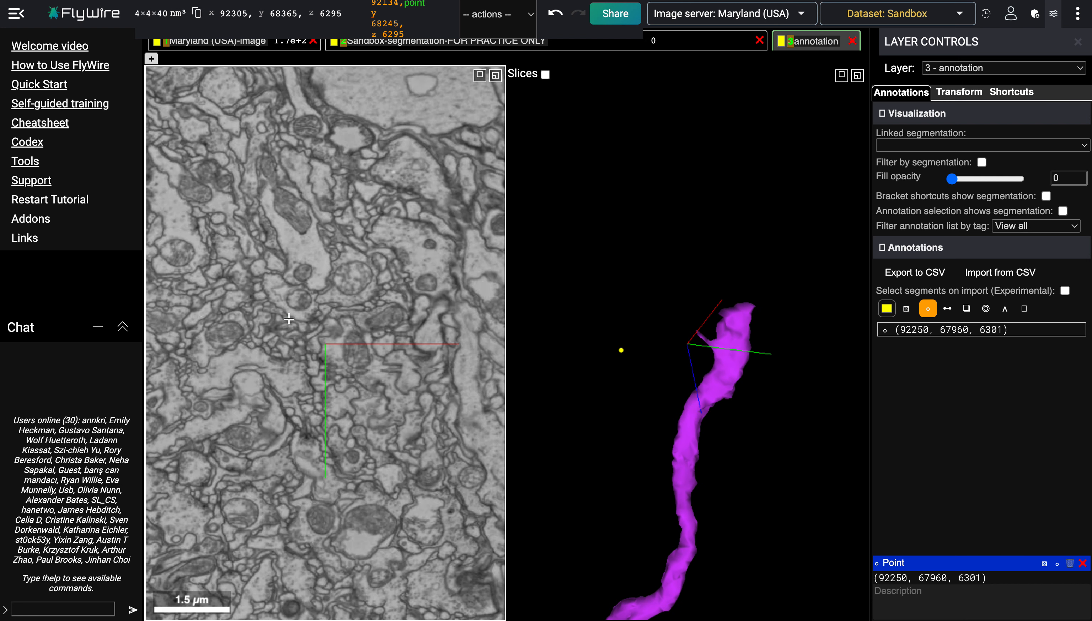
pyautogui.scroll(-1, 273, 264)
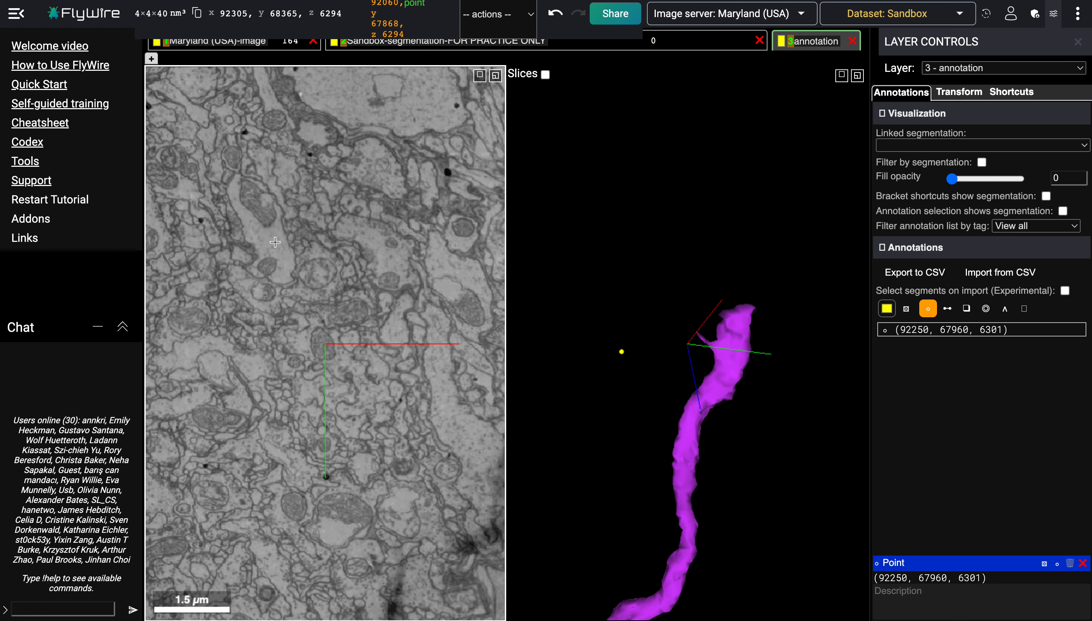
pyautogui.scroll(1, 275, 247)
pyautogui.scroll(2, 268, 249)
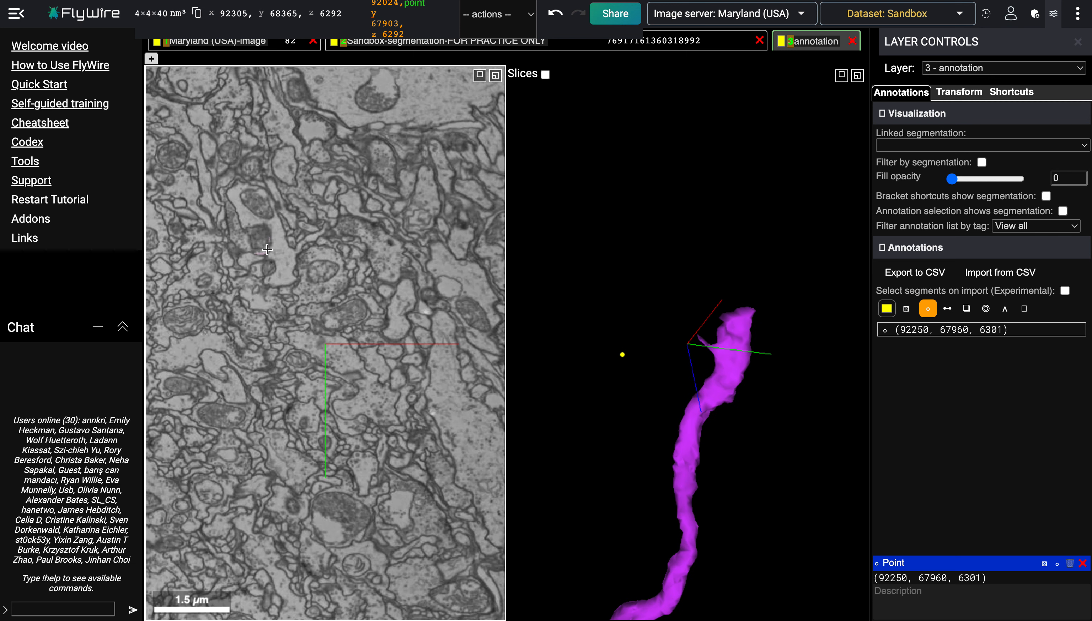
# Step: Place a second point annotation on a cell in the EM slice and jump to the first annotation's location
pyautogui.keyDown('ctrl'); pyautogui.click(281, 263); pyautogui.keyUp('ctrl')
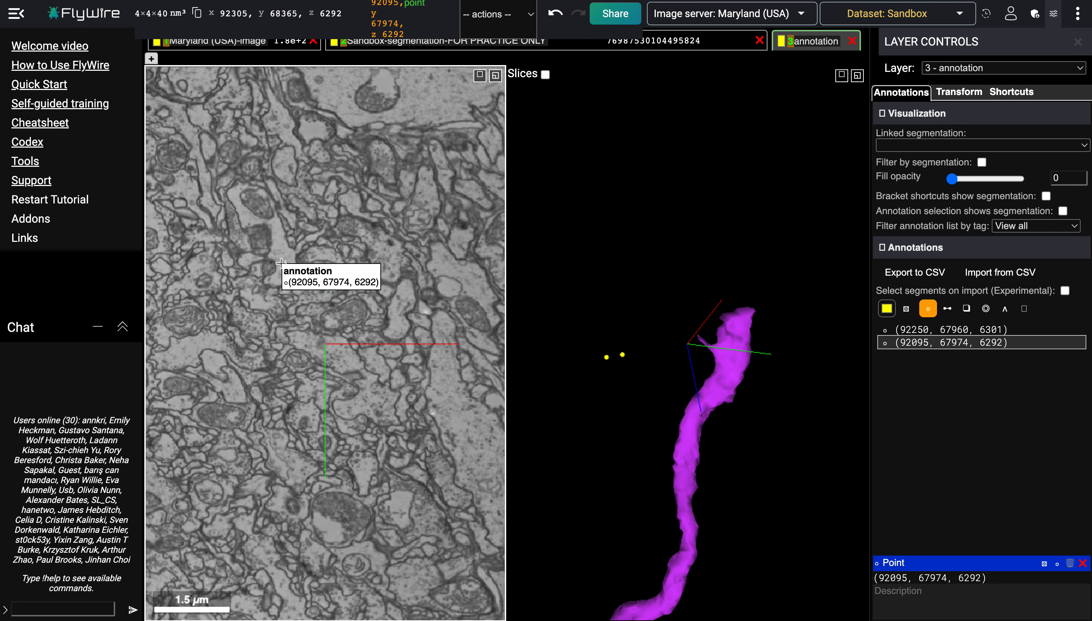
pyautogui.click(967, 333)
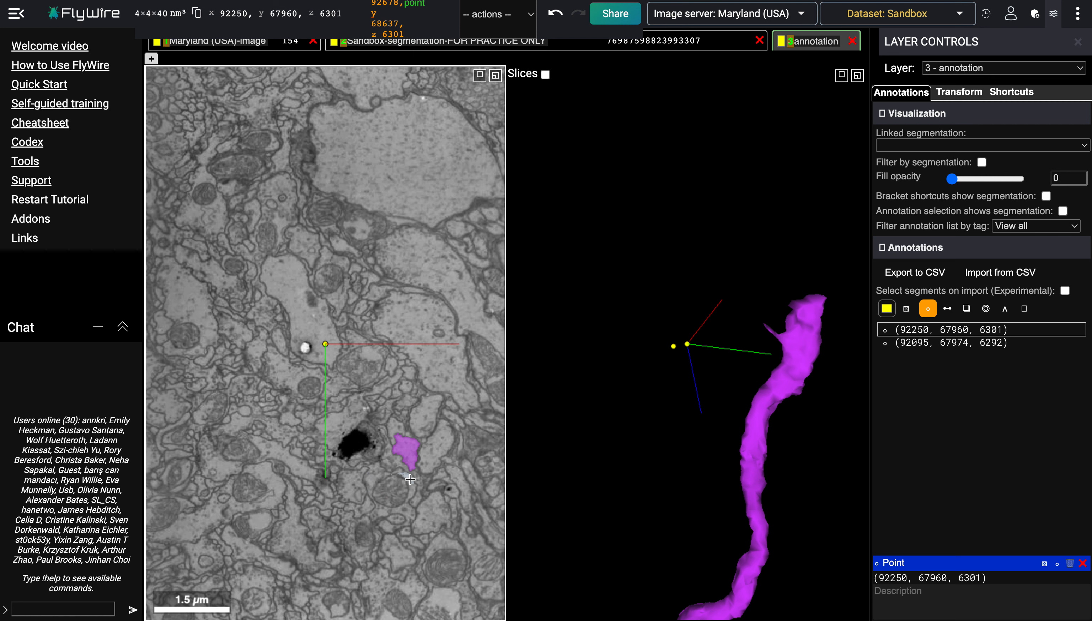
pyautogui.scroll(-4, 410, 478)
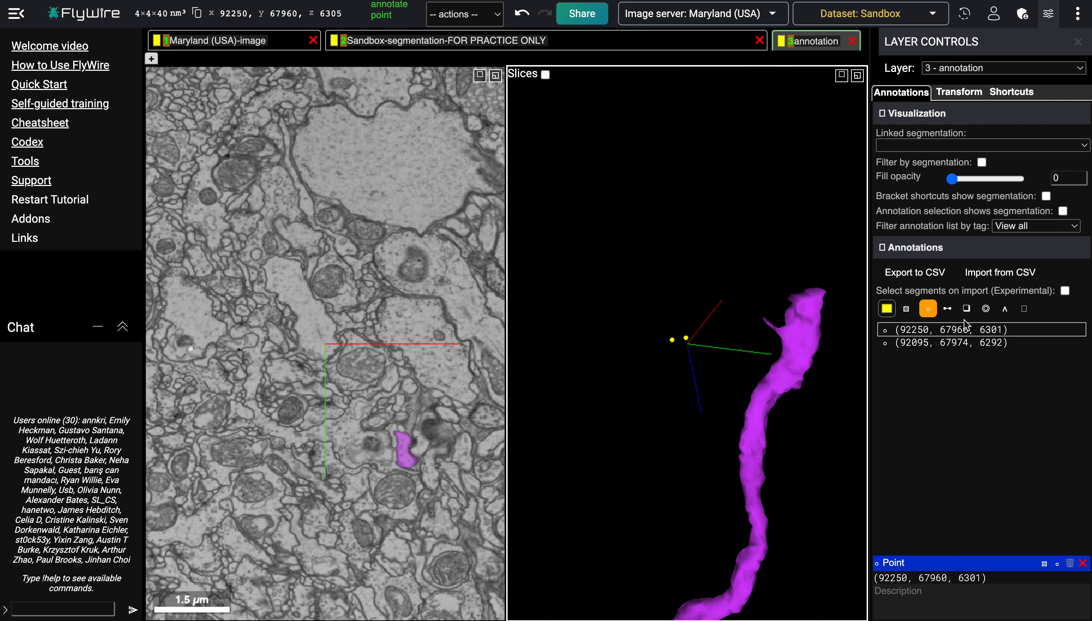
# Step: Jump back and forth between the two point annotations using the annotation list
pyautogui.click(962, 330)
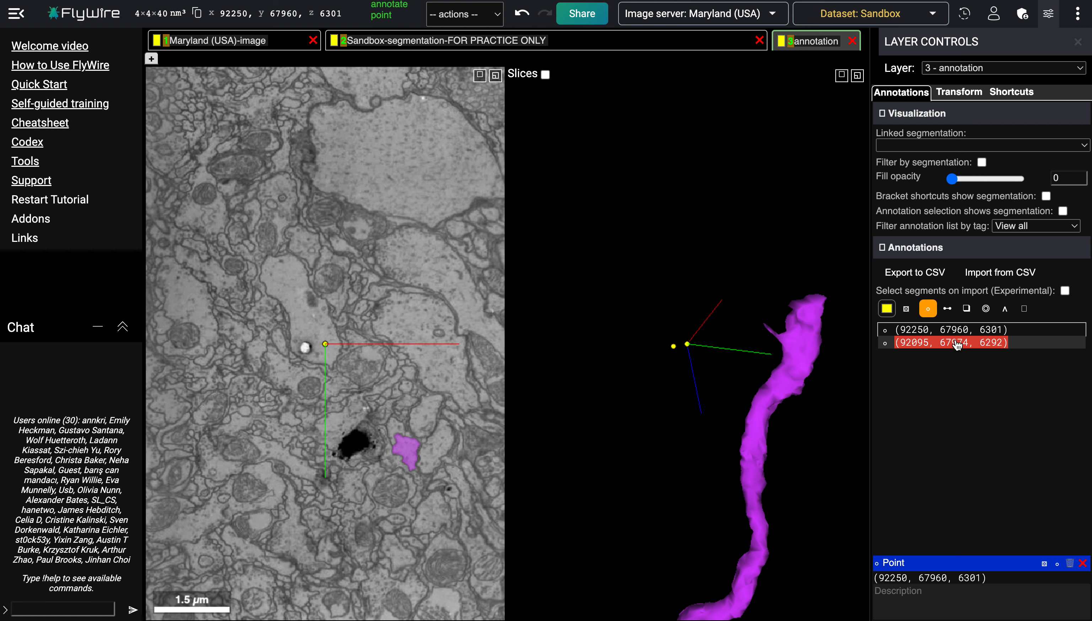
pyautogui.click(957, 344)
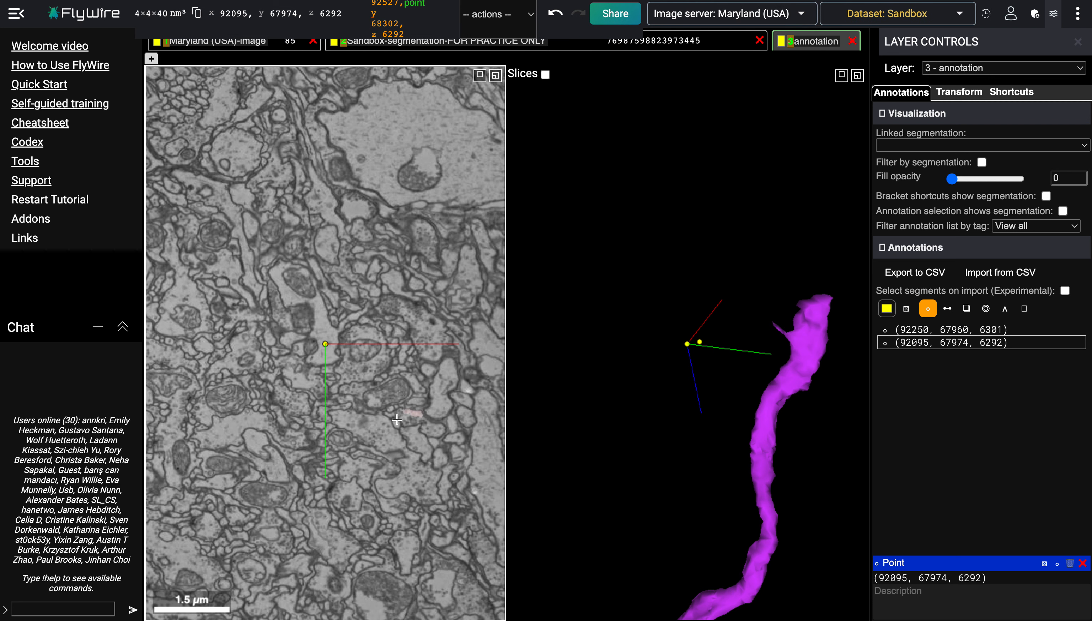
pyautogui.click(944, 335)
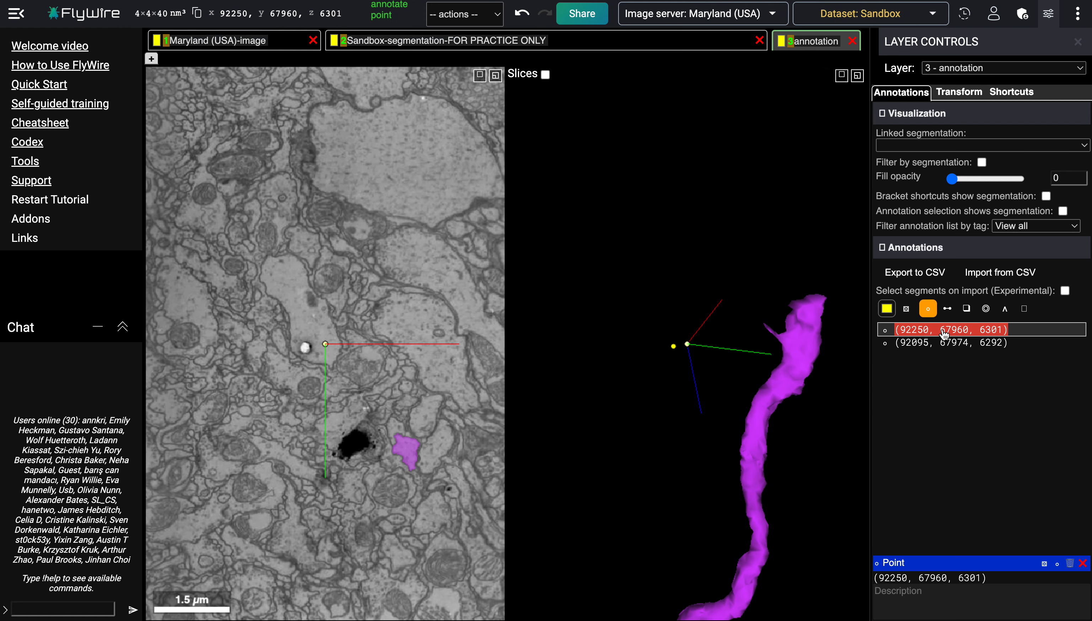
pyautogui.click(946, 344)
pyautogui.click(949, 331)
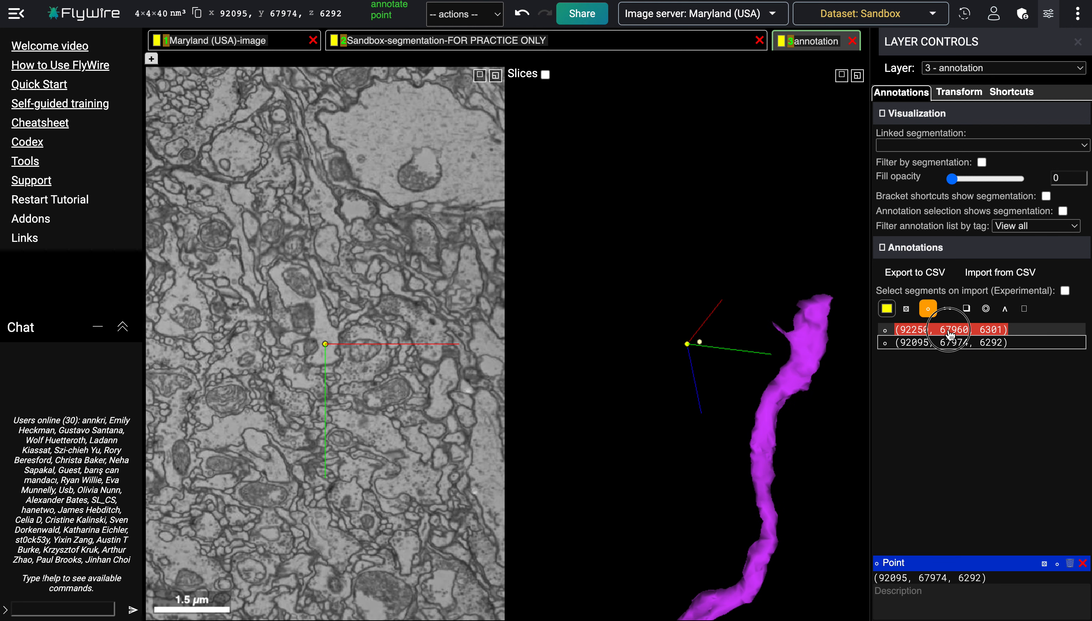
pyautogui.click(950, 344)
pyautogui.click(948, 333)
pyautogui.click(950, 348)
pyautogui.click(948, 331)
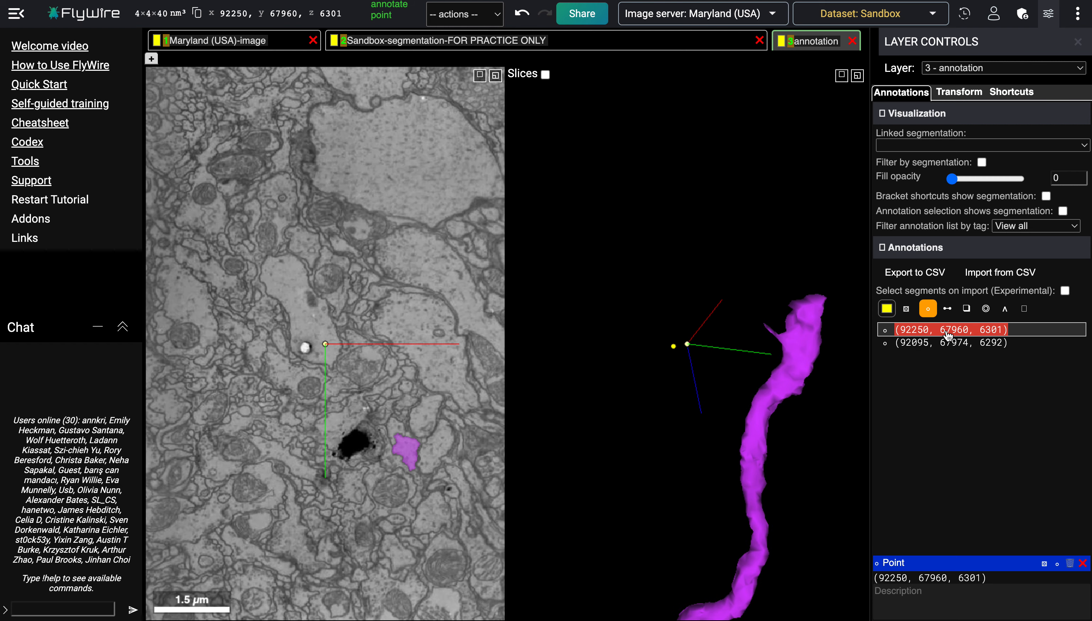
pyautogui.click(949, 345)
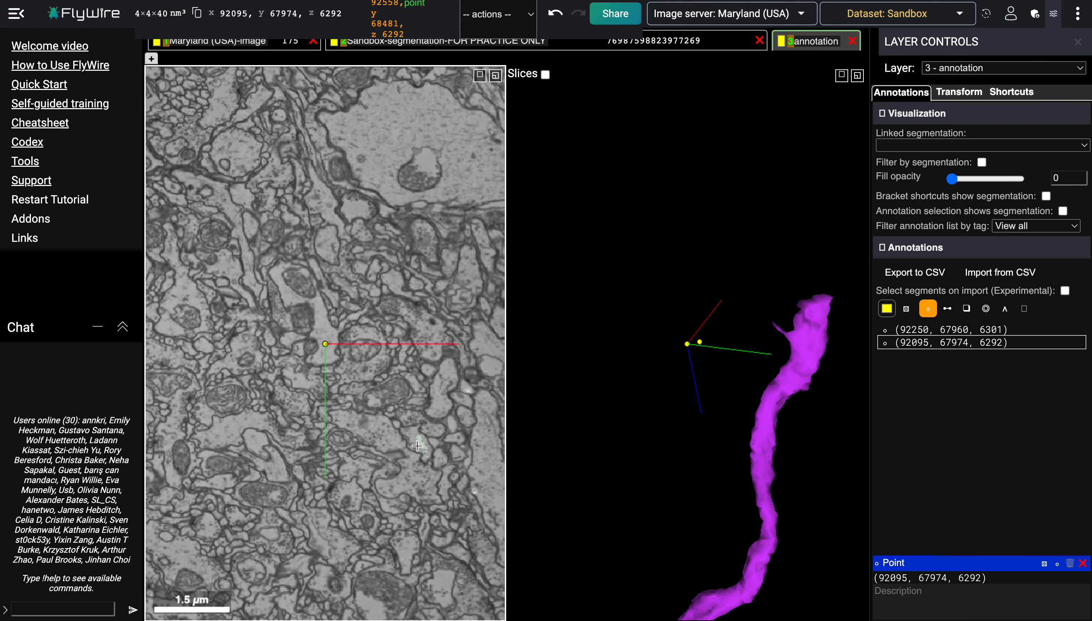
pyautogui.click(939, 330)
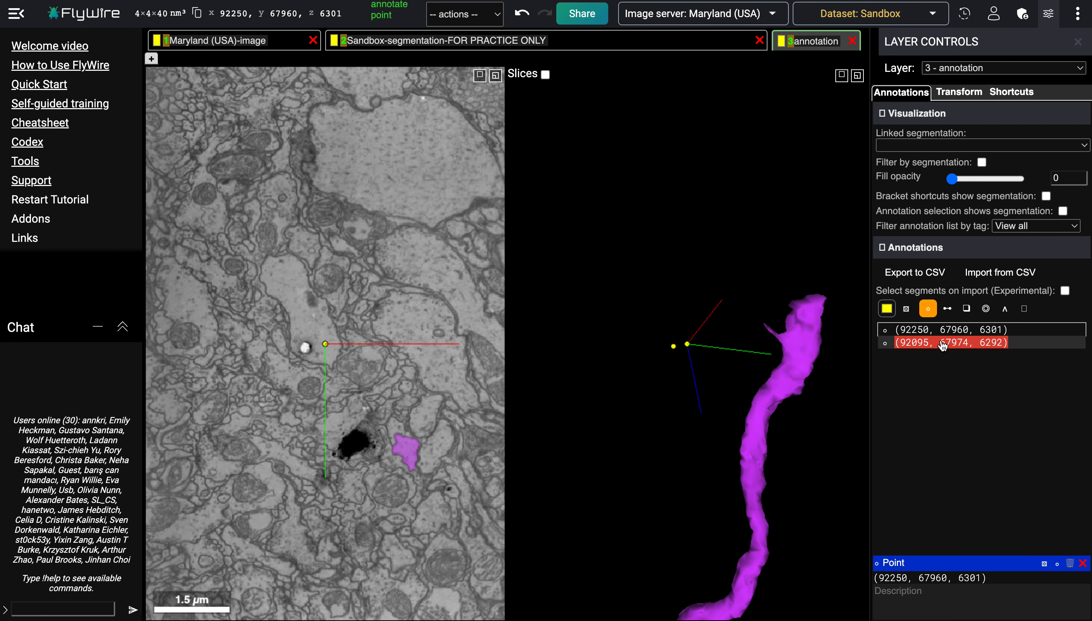
pyautogui.click(944, 342)
pyautogui.click(942, 330)
pyautogui.click(943, 342)
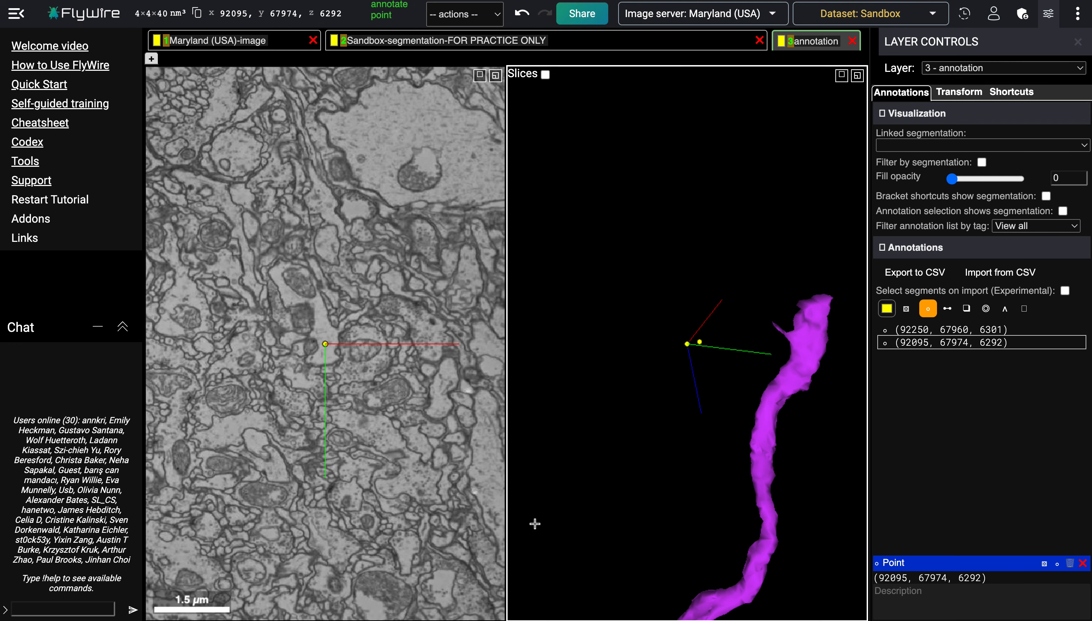
# Step: Select the adjacent segment in the EM slice to show its mesh beside the magenta fragment in 3D
pyautogui.doubleClick(418, 441)
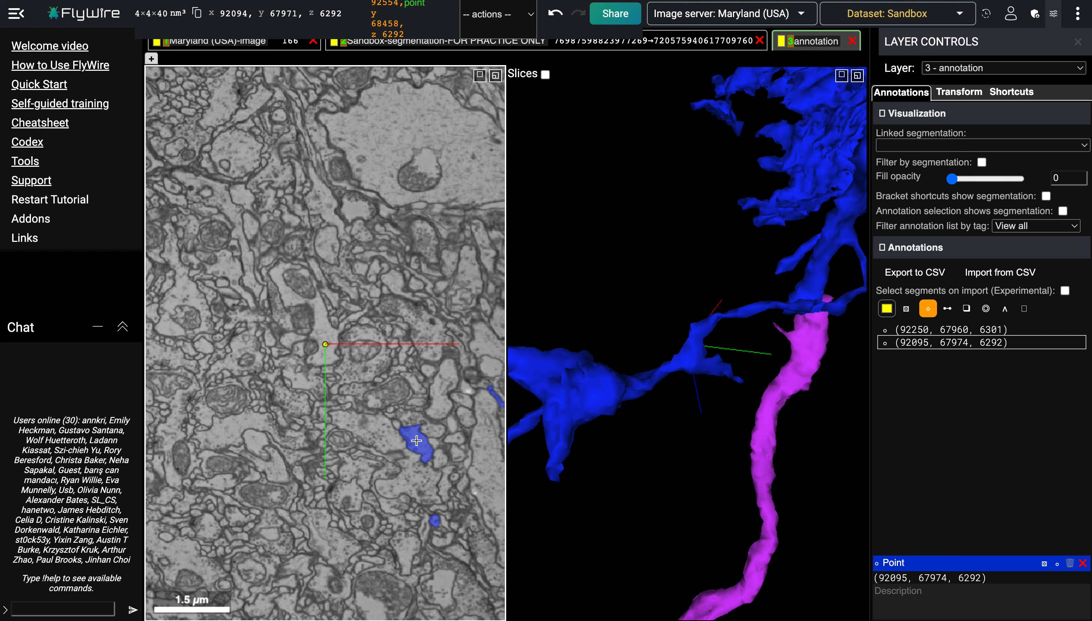
pyautogui.moveTo(827, 344); pyautogui.dragTo(795, 291)
pyautogui.rightClick(733, 245)
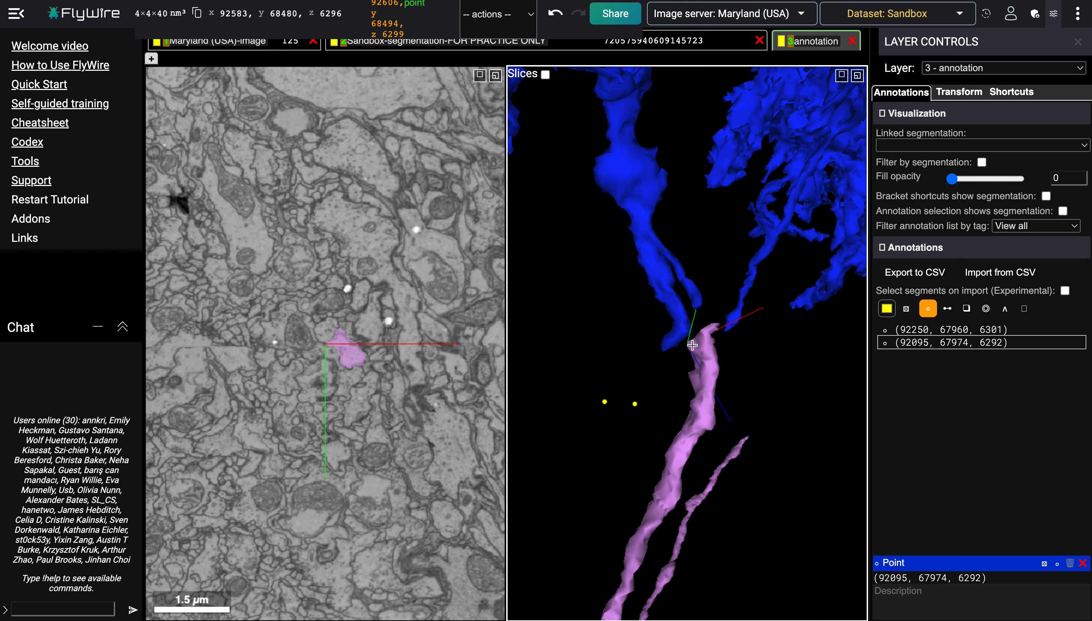
pyautogui.keyDown('ctrl'); pyautogui.scroll(6, 693, 346); pyautogui.keyUp('ctrl')
pyautogui.moveTo(660, 339); pyautogui.dragTo(764, 425)
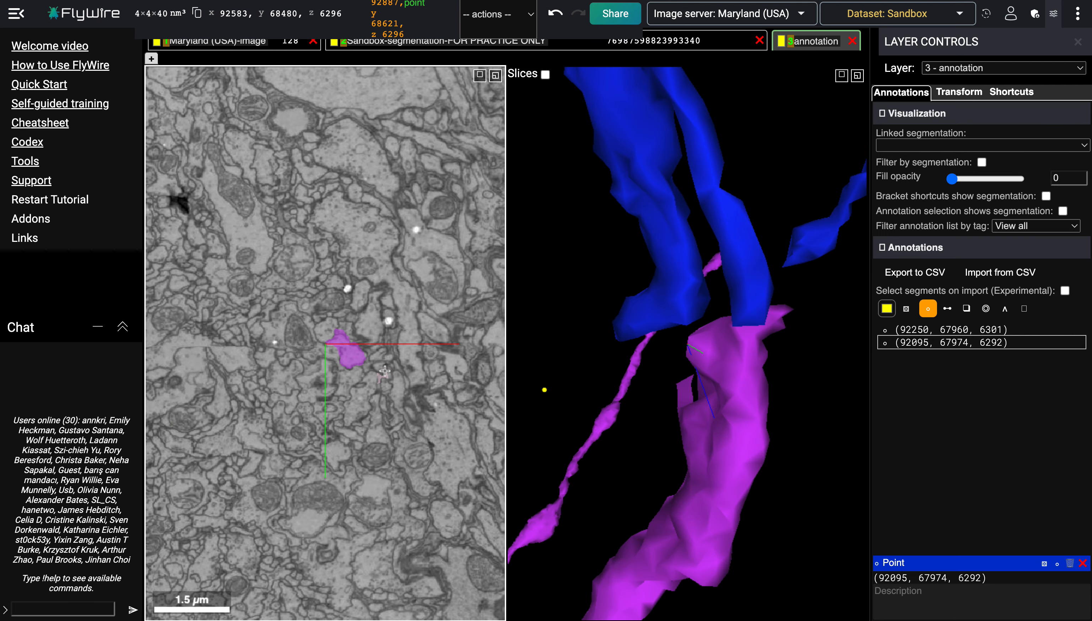
# Step: Scroll through EM slices and zoom and rotate the 3D view to examine the gap between the blue and magenta segments
pyautogui.scroll(-15, 398, 402)
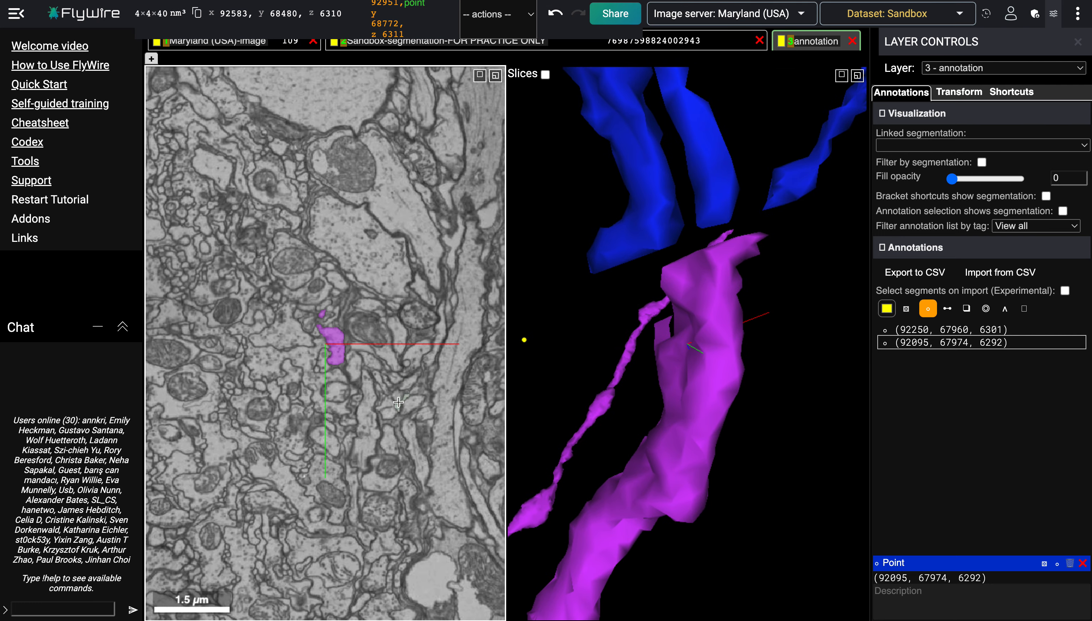
pyautogui.scroll(-6, 398, 402)
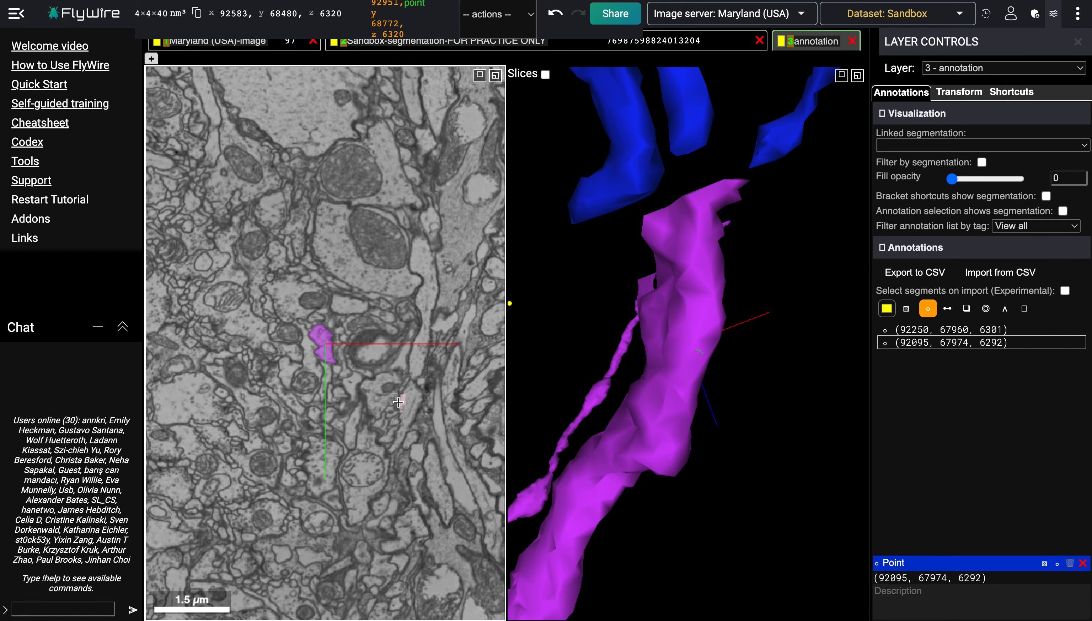
pyautogui.scroll(17, 398, 402)
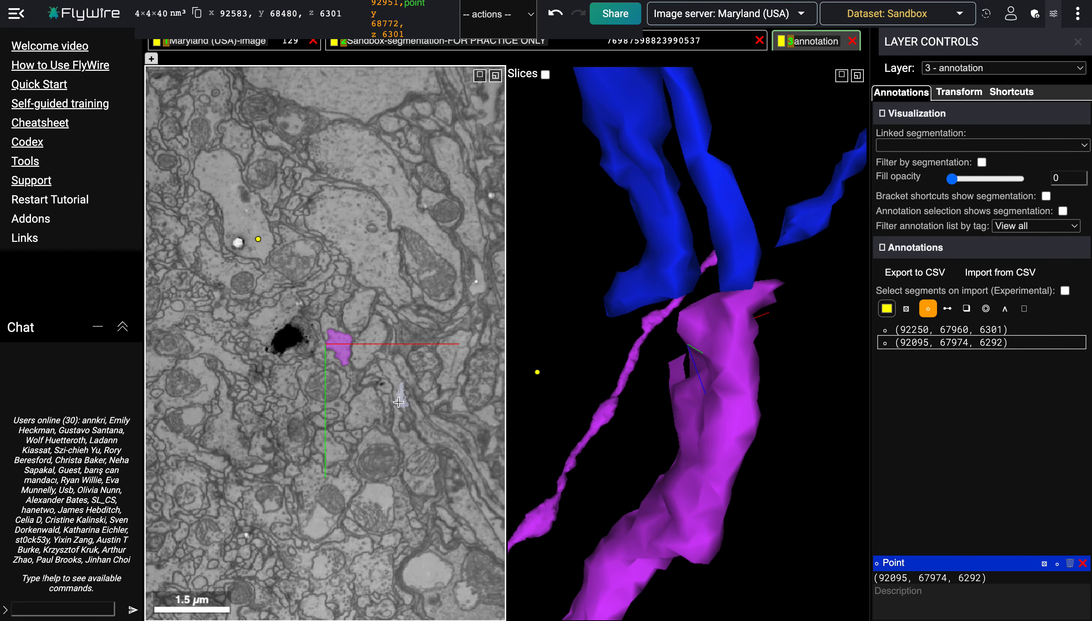
pyautogui.scroll(2, 398, 402)
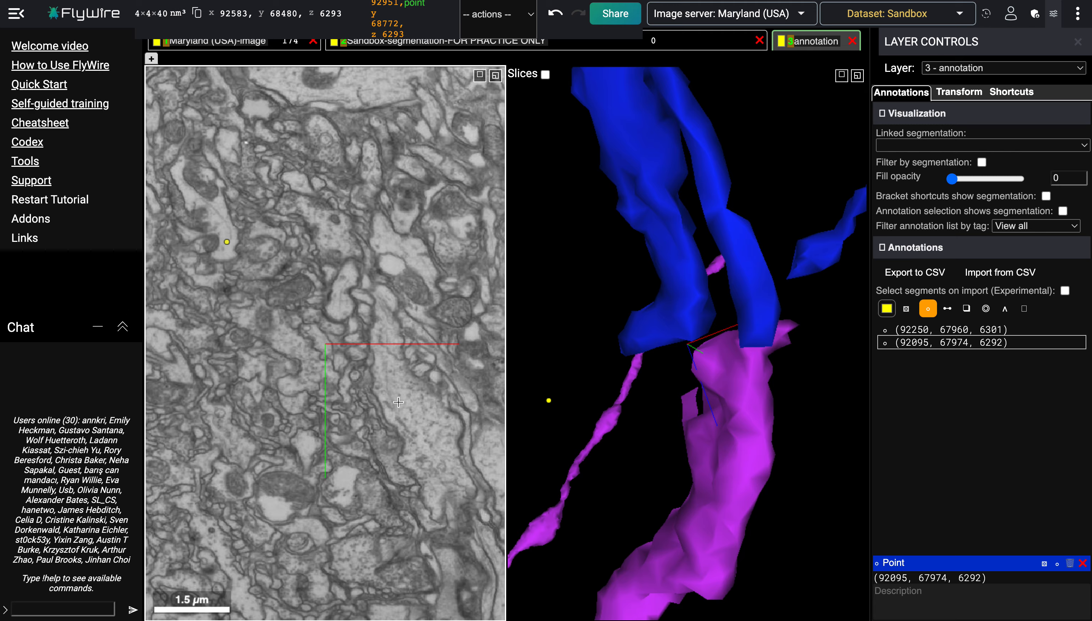
pyautogui.scroll(6, 398, 402)
pyautogui.scroll(-4, 399, 402)
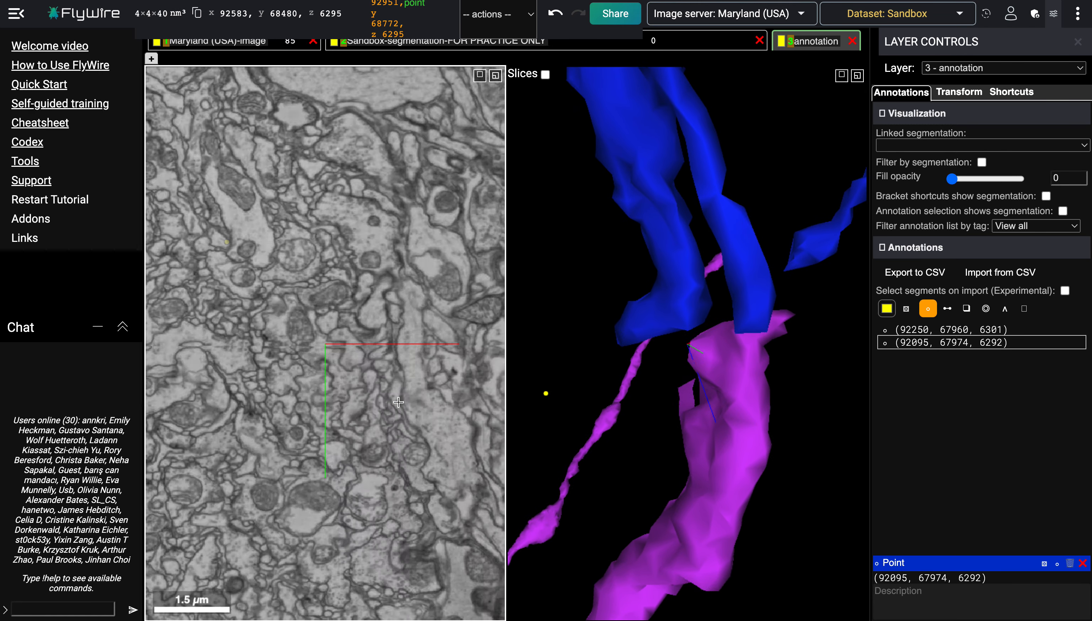
pyautogui.scroll(4, 399, 402)
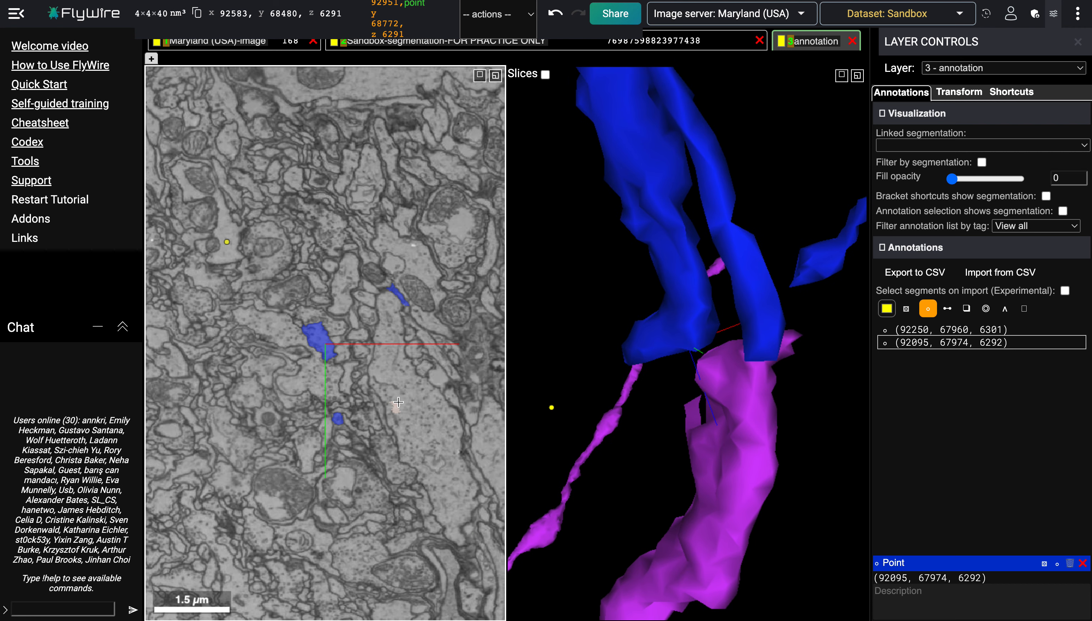
pyautogui.scroll(-5, 398, 402)
pyautogui.scroll(6, 398, 402)
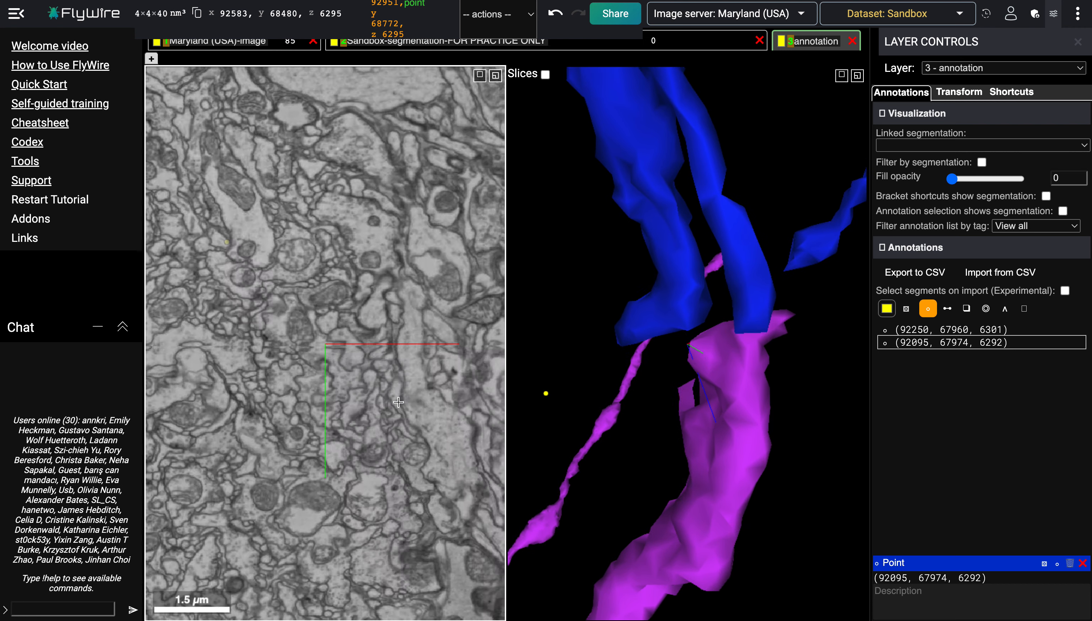
pyautogui.scroll(3, 398, 402)
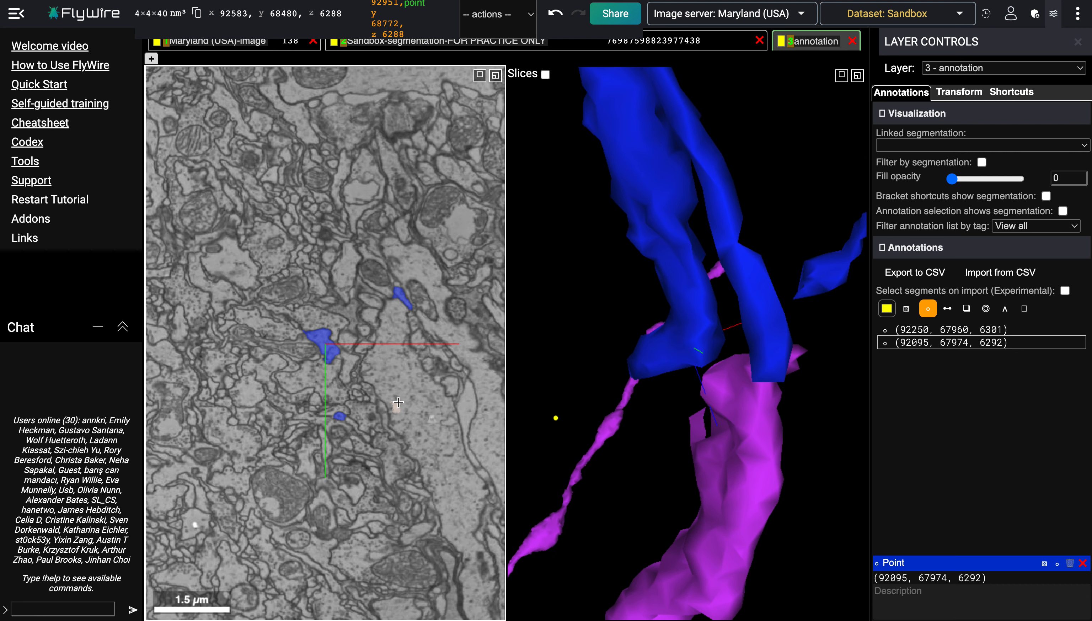
pyautogui.scroll(-4, 398, 401)
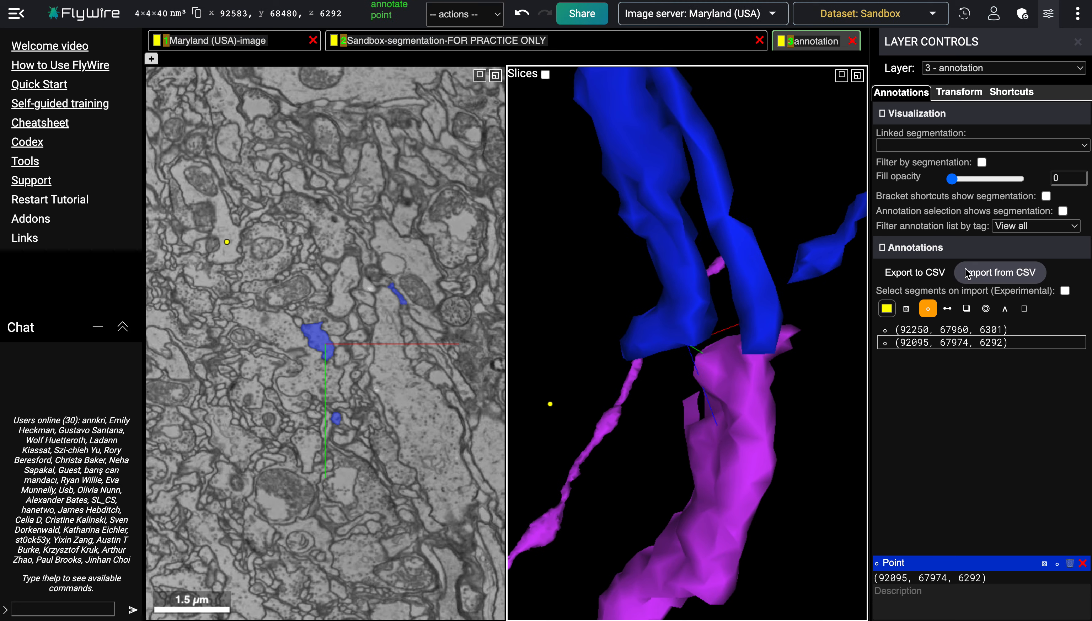
pyautogui.scroll(-8, 651, 417)
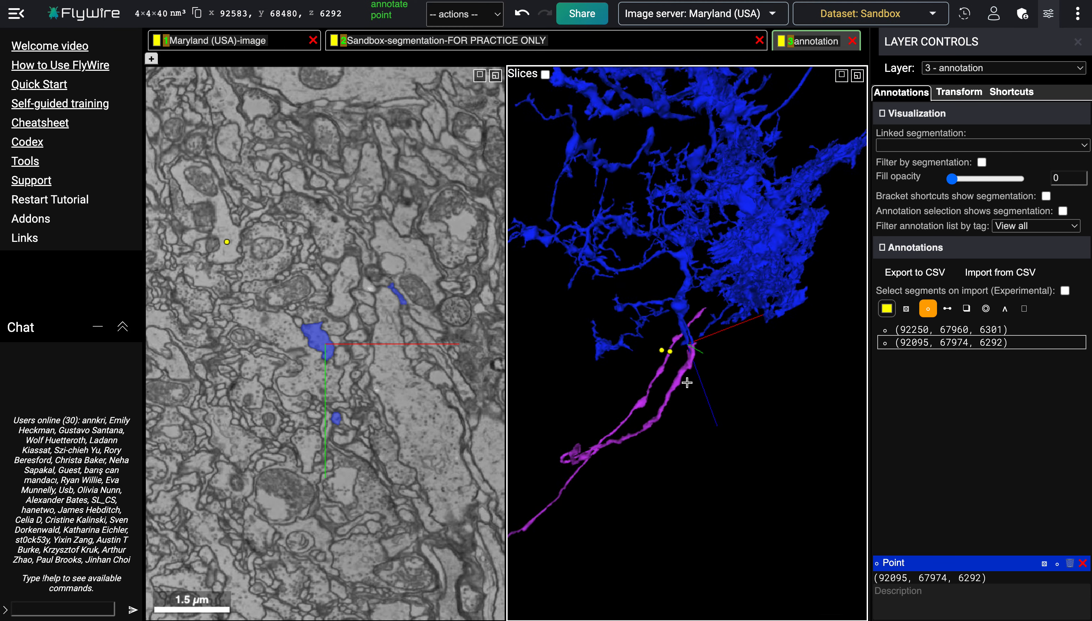
pyautogui.scroll(8, 687, 382)
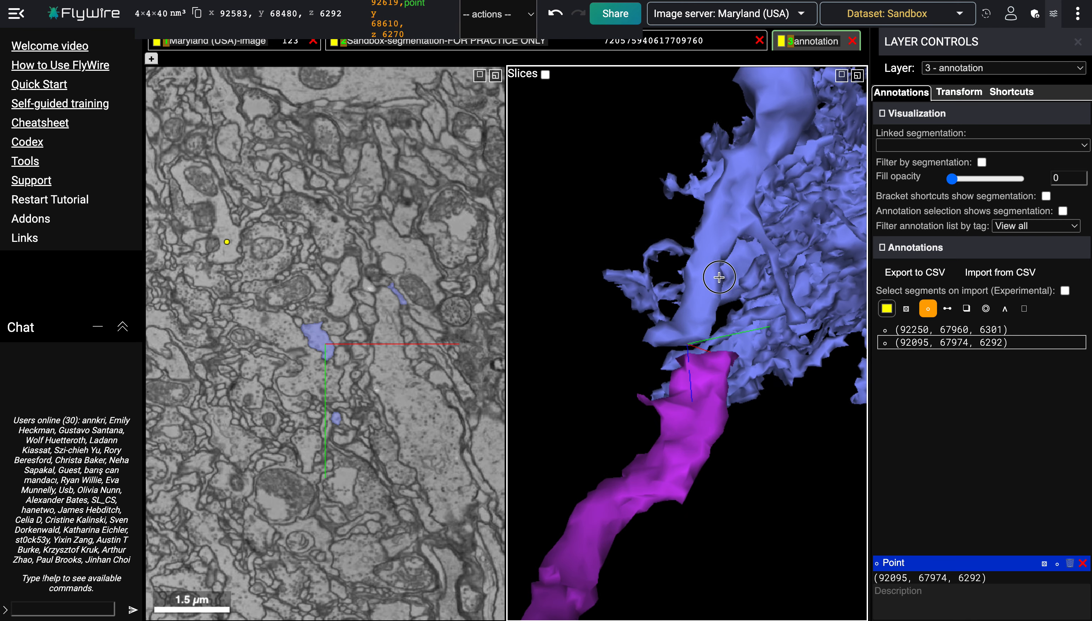
pyautogui.moveTo(719, 277); pyautogui.dragTo(727, 319)
pyautogui.moveTo(728, 378)
pyautogui.mouseDown()
pyautogui.moveTo(605, 366)
pyautogui.moveTo(651, 360)
pyautogui.mouseUp()
# Step: Merge the magenta fragment with the blue segment in merge mode and rotate the 3D view to inspect the joined neuron
pyautogui.press('m')
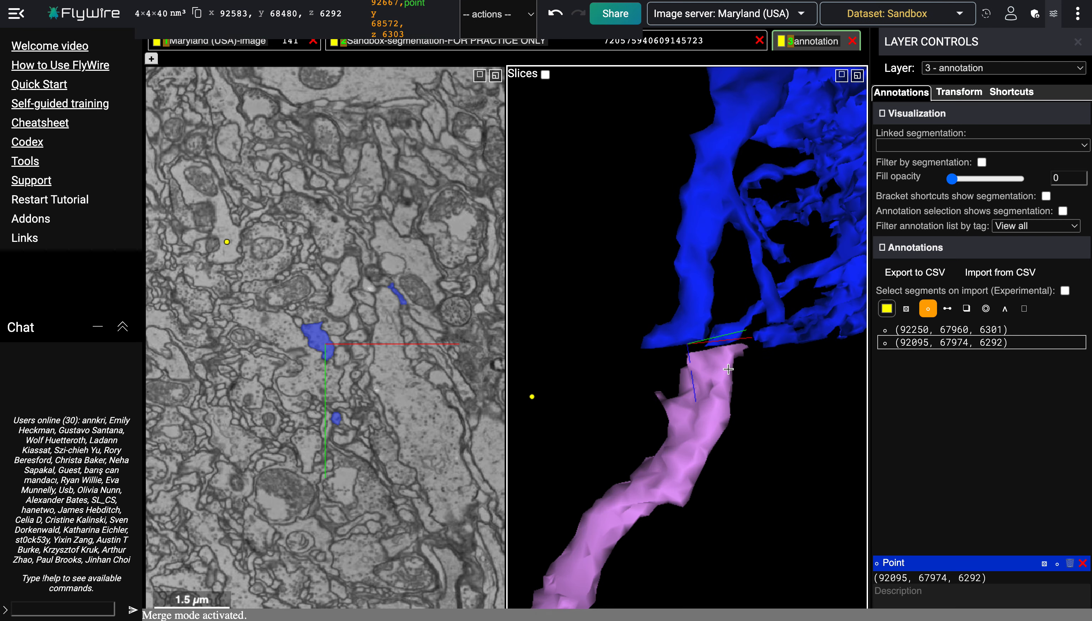
pyautogui.click(713, 367)
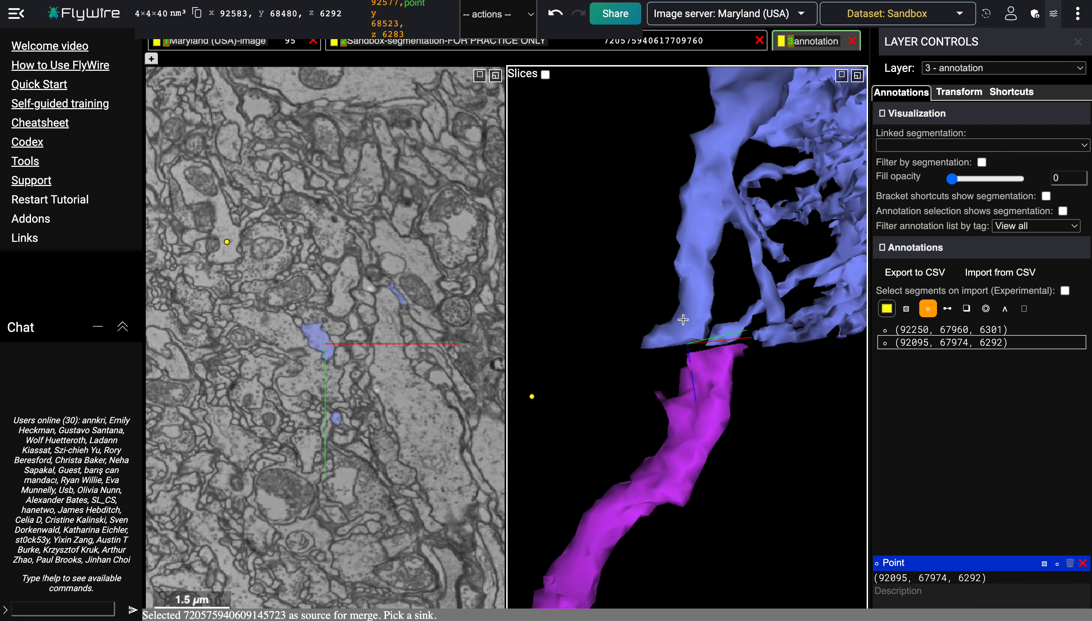
pyautogui.click(683, 321)
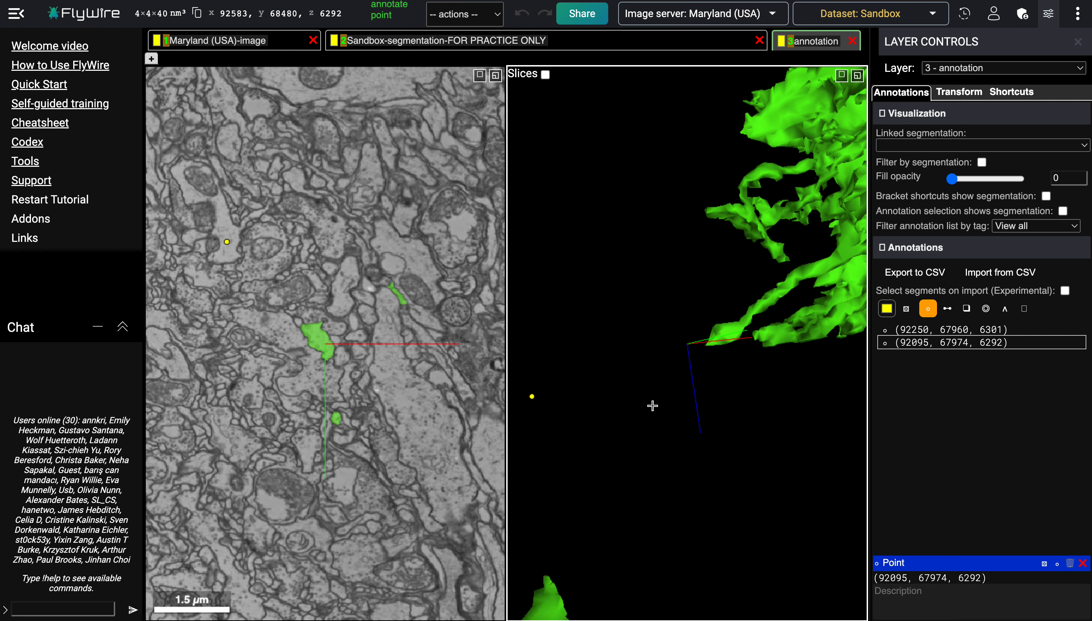
pyautogui.moveTo(653, 405); pyautogui.dragTo(703, 435)
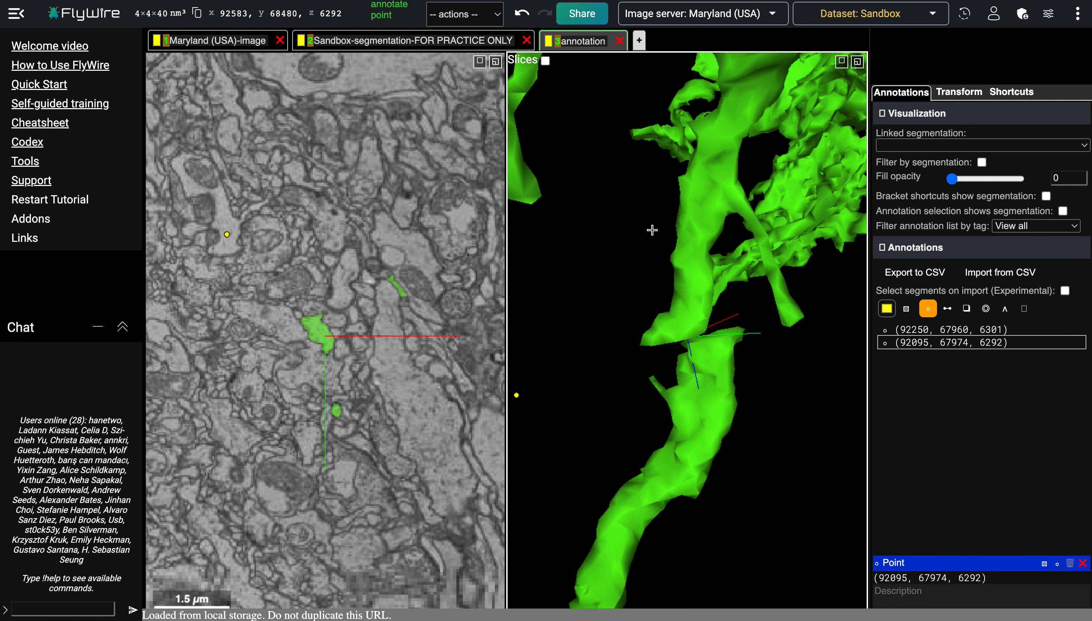
pyautogui.moveTo(736, 307); pyautogui.dragTo(621, 285)
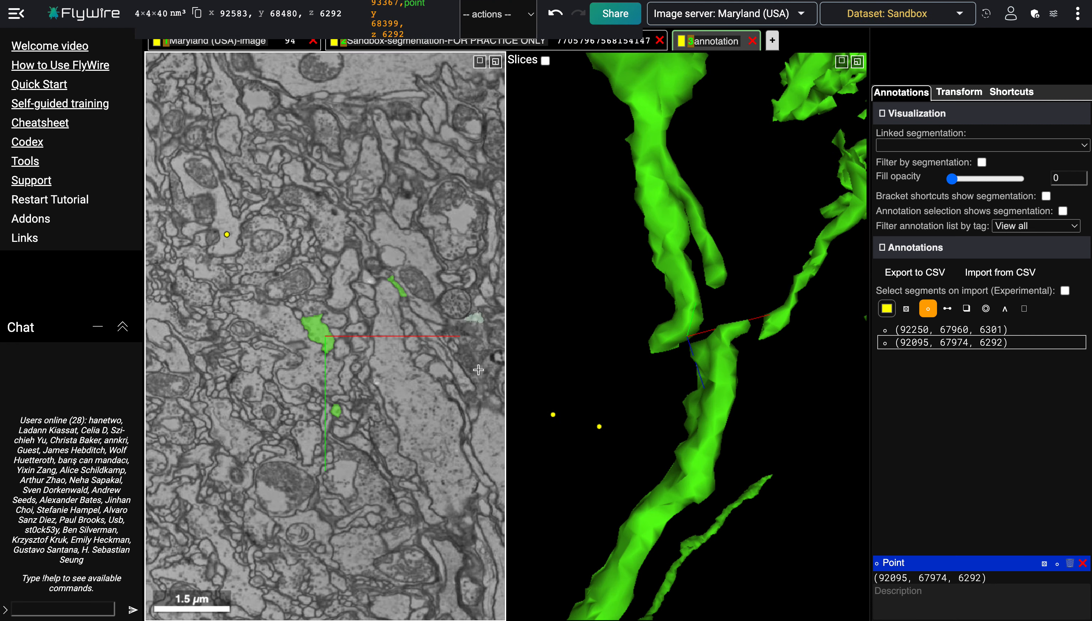